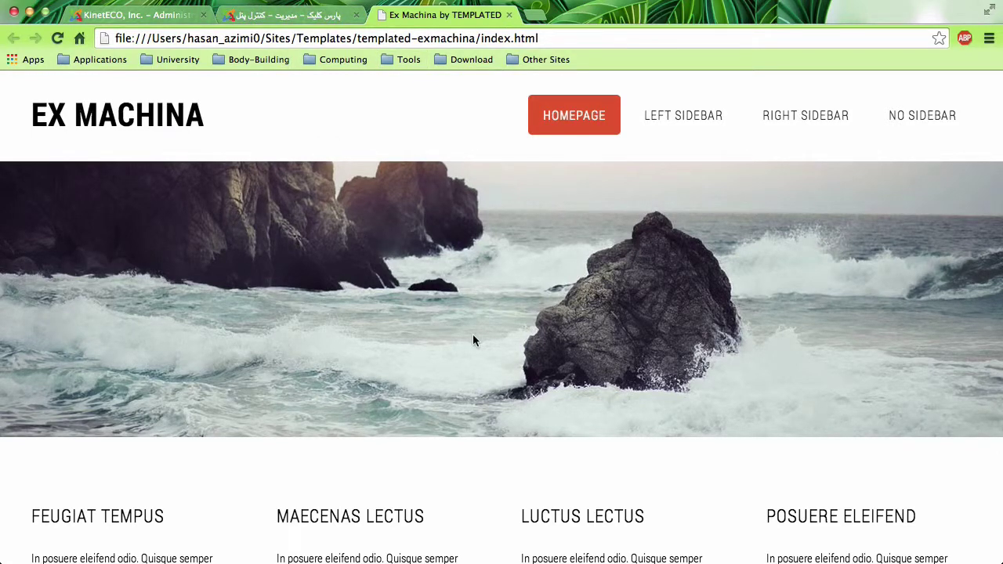
Browse the Ex Machina template preview, narrowing the window and trying the MORE link under Luctus Lectus.
scroll(473, 341, "down", 5)
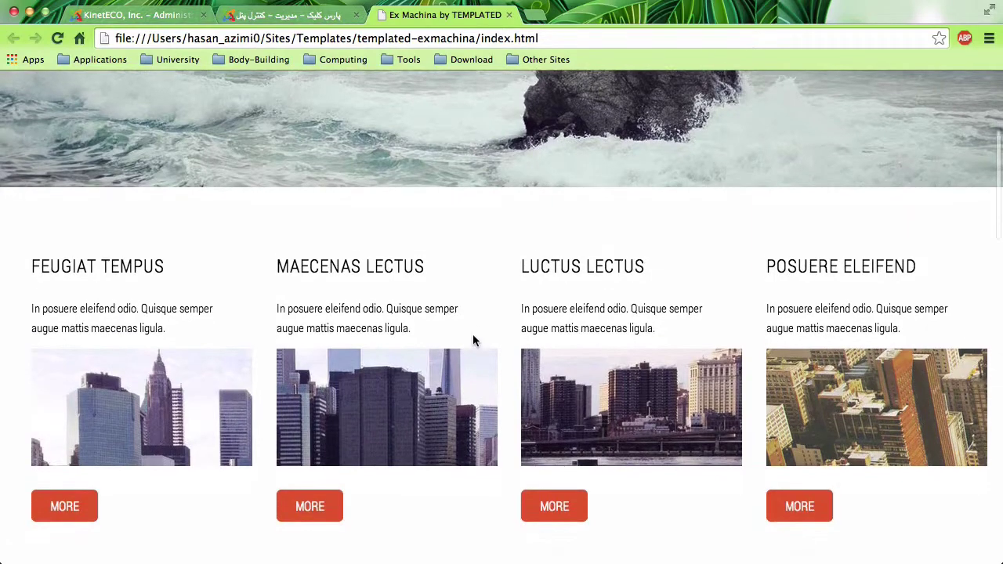
scroll(473, 341, "up", 5)
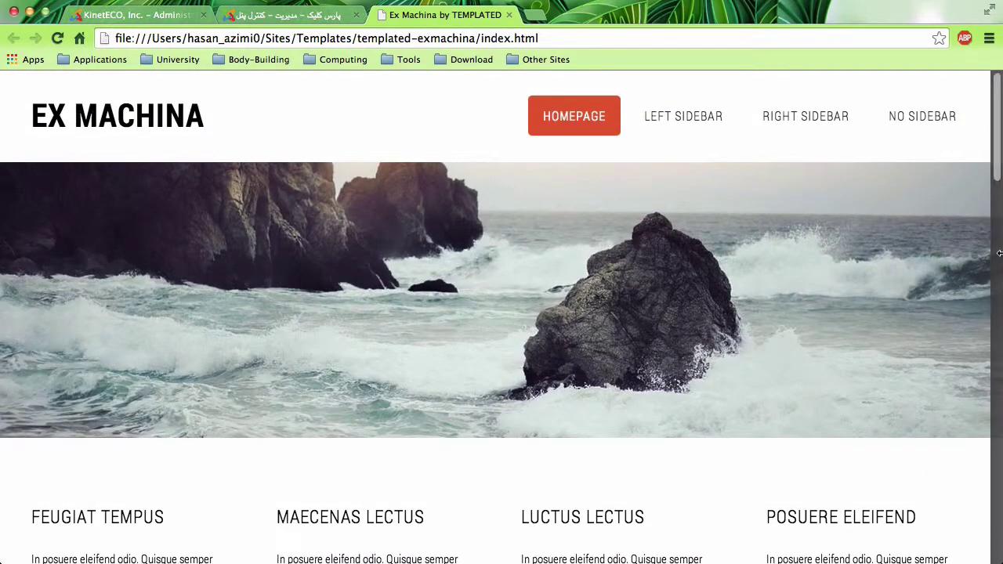
mouse_move(999, 253)
left_mouse_down()
mouse_move(249, 263)
mouse_move(546, 244)
mouse_move(999, 244)
left_mouse_up()
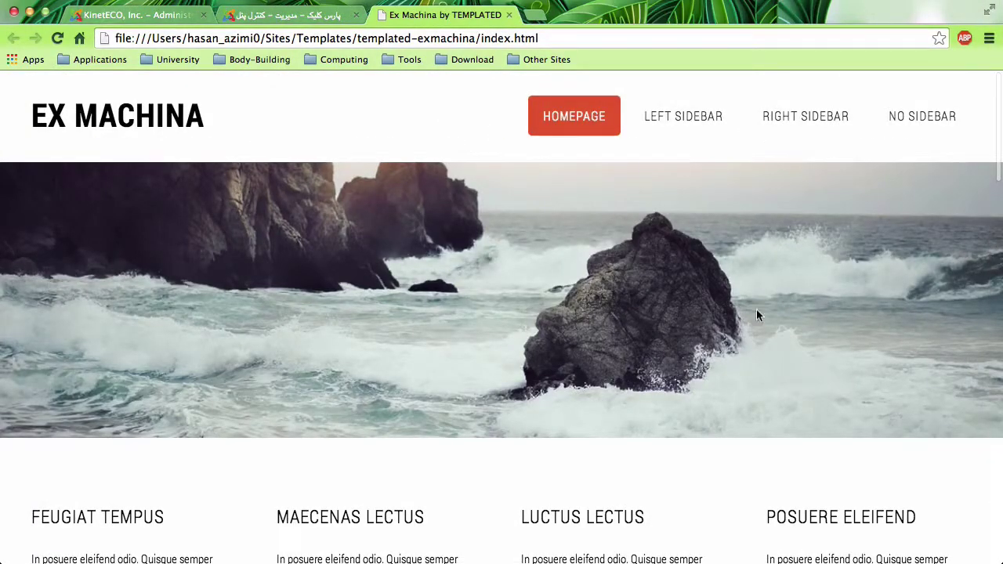
scroll(592, 318, "down", 1)
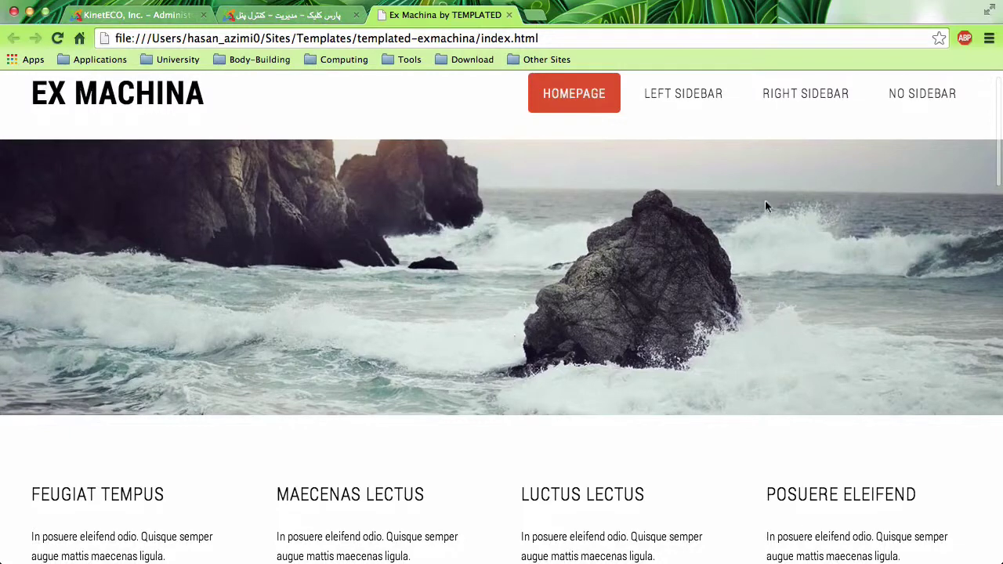
scroll(668, 281, "down", 2)
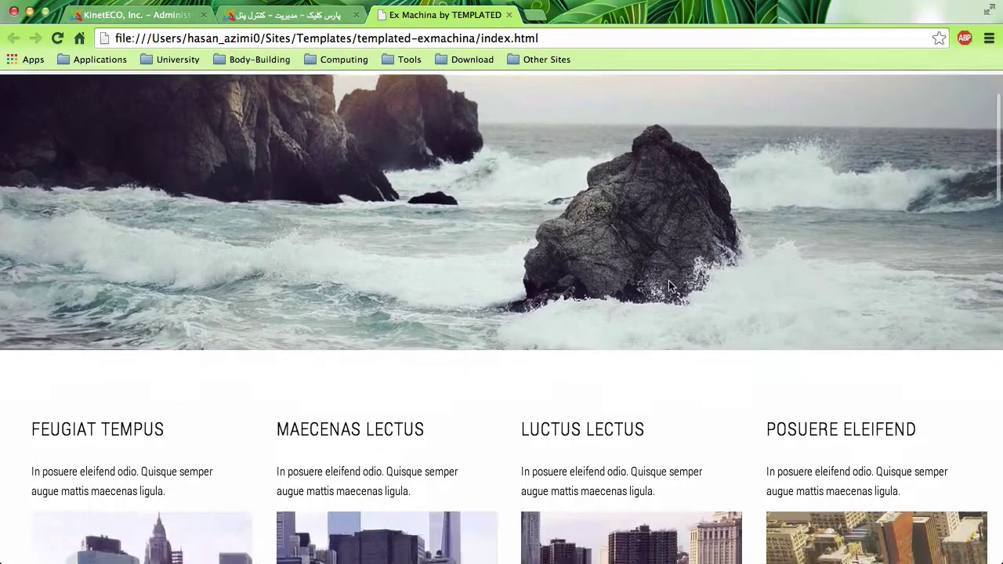
scroll(668, 283, "down", 5)
scroll(669, 286, "down", 2)
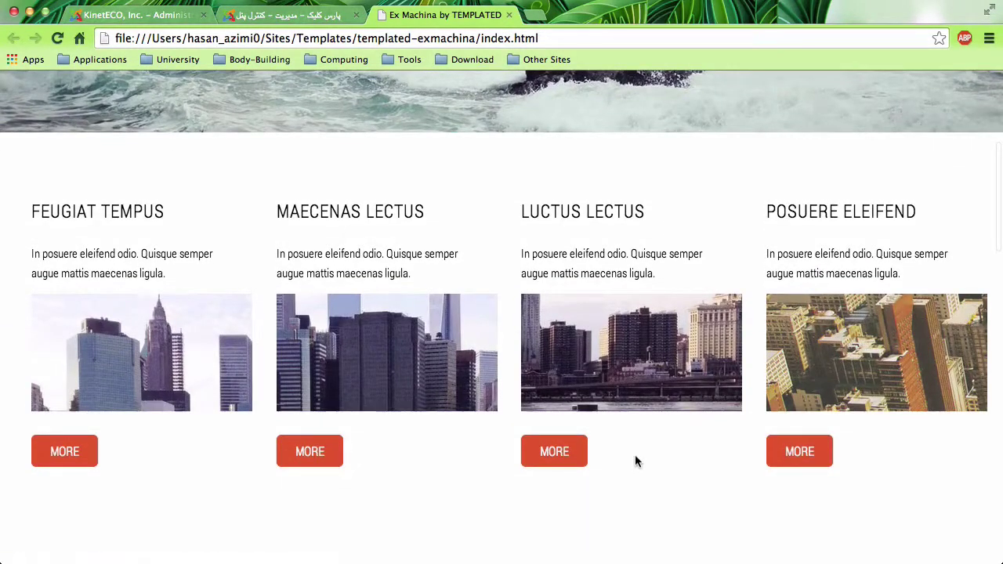
left_click(561, 453)
scroll(523, 397, "down", 5)
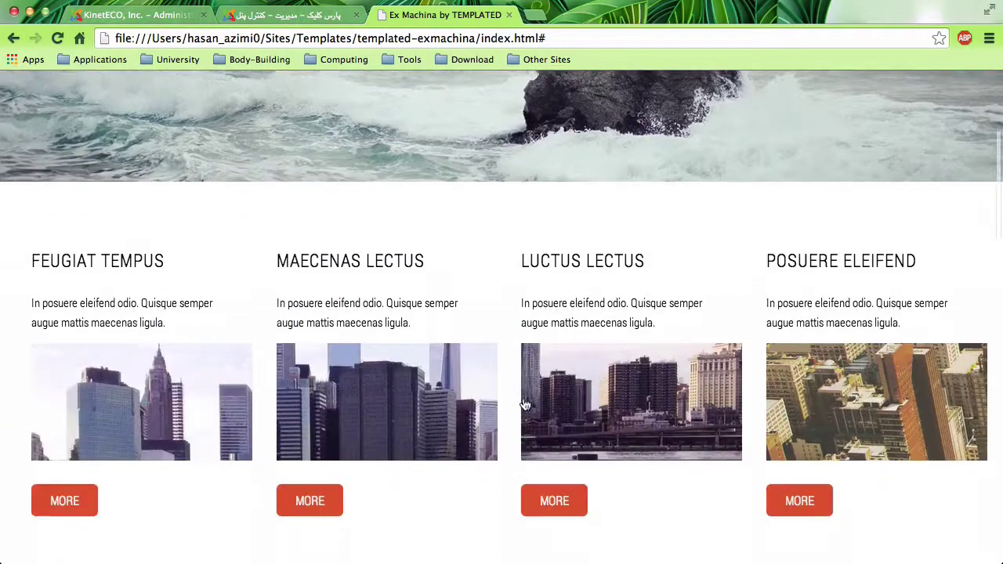
scroll(525, 405, "down", 5)
scroll(525, 404, "up", 1)
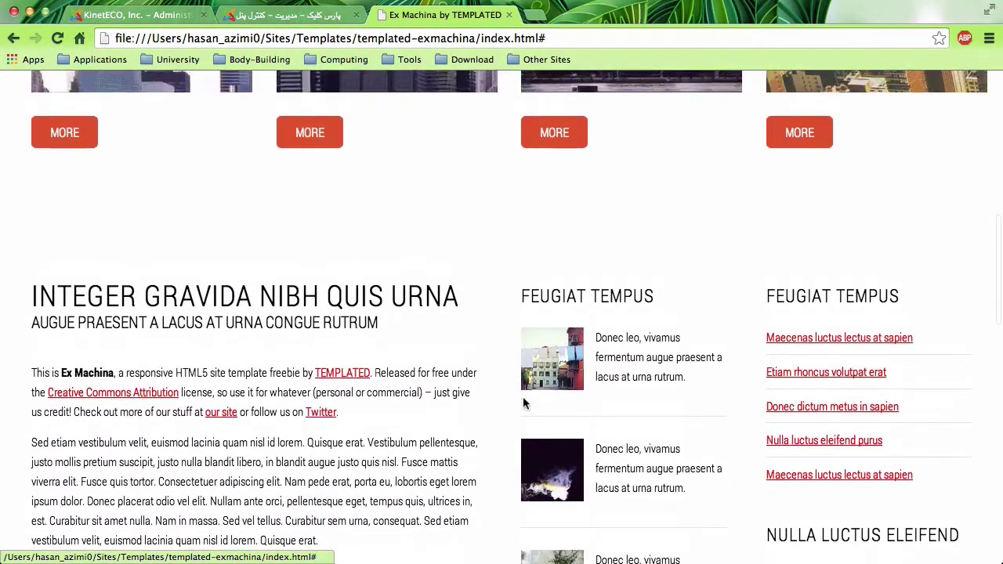
scroll(525, 404, "down", 5)
scroll(525, 404, "down", 4)
scroll(525, 404, "up", 2)
scroll(525, 404, "down", 5)
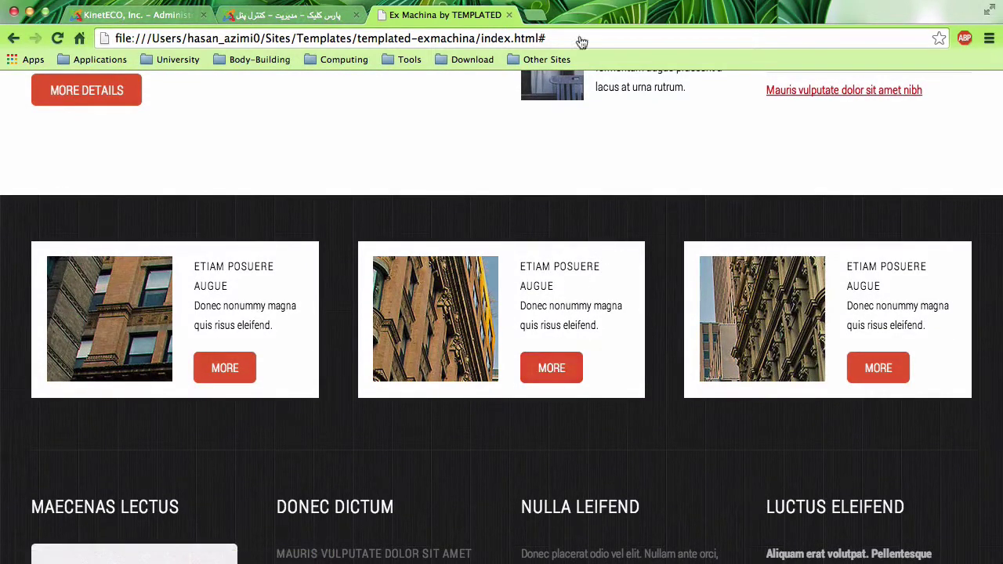
Close the Ex Machina template page and look over the first recently added article.
left_click(509, 15)
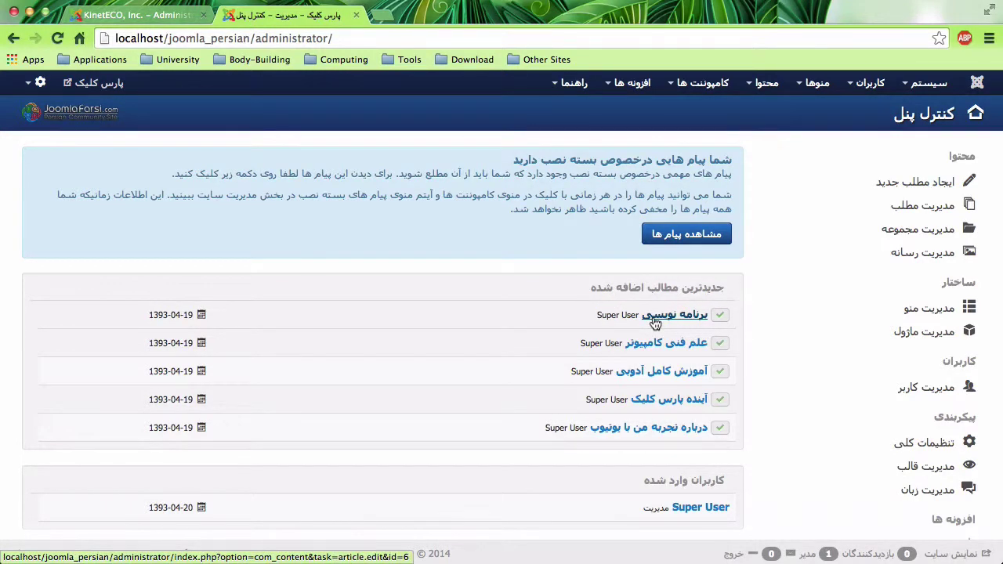
left_click(655, 321)
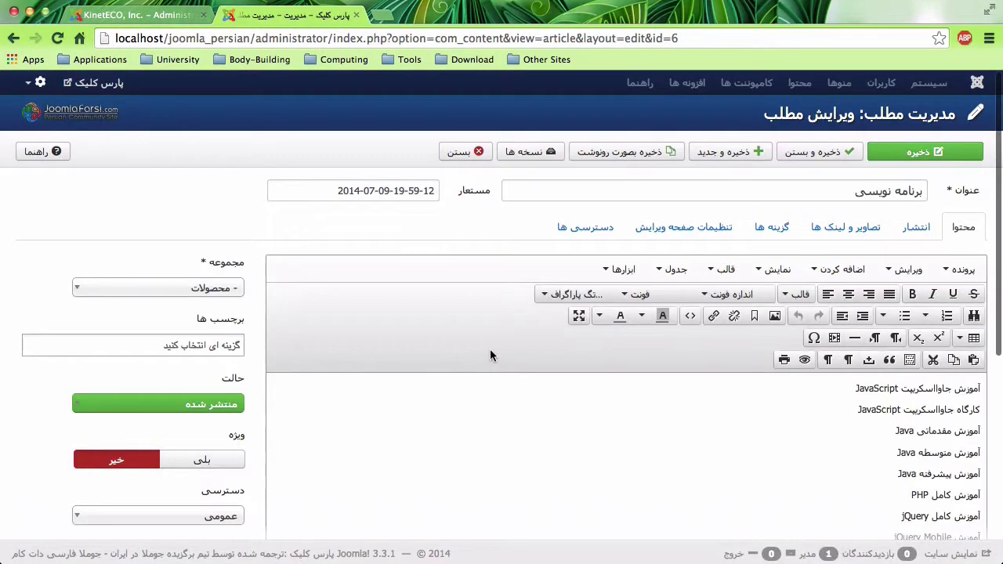
scroll(491, 356, "down", 5)
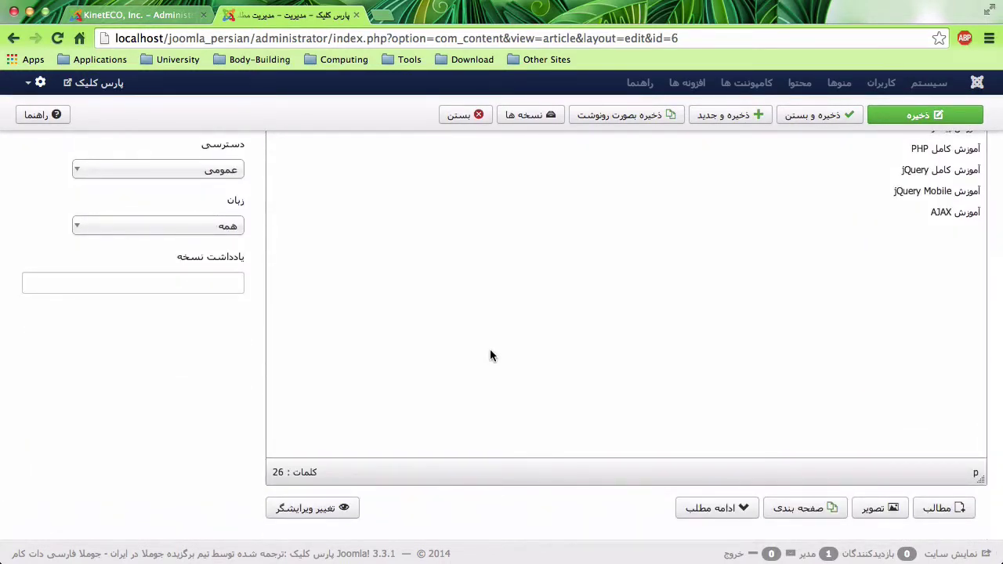
Start a blank new article in the KinetECO site's Article Manager.
left_click(171, 16)
mouse_move(369, 380)
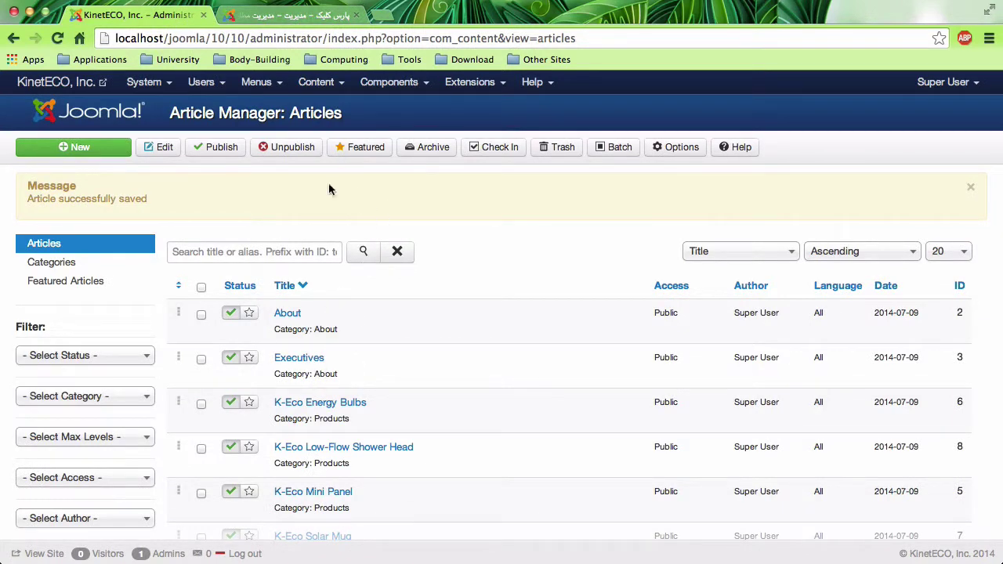
left_click(116, 149)
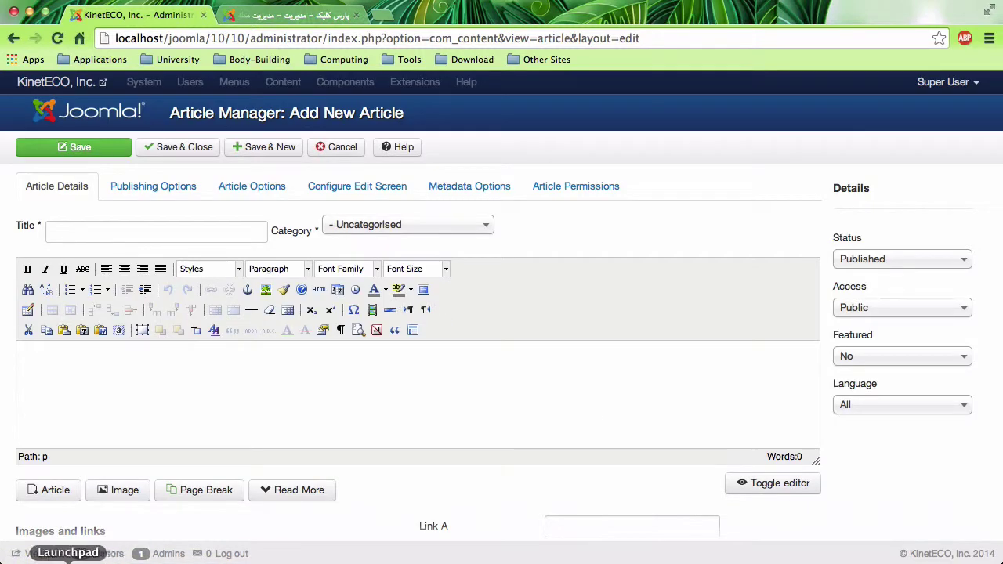
left_click(38, 559)
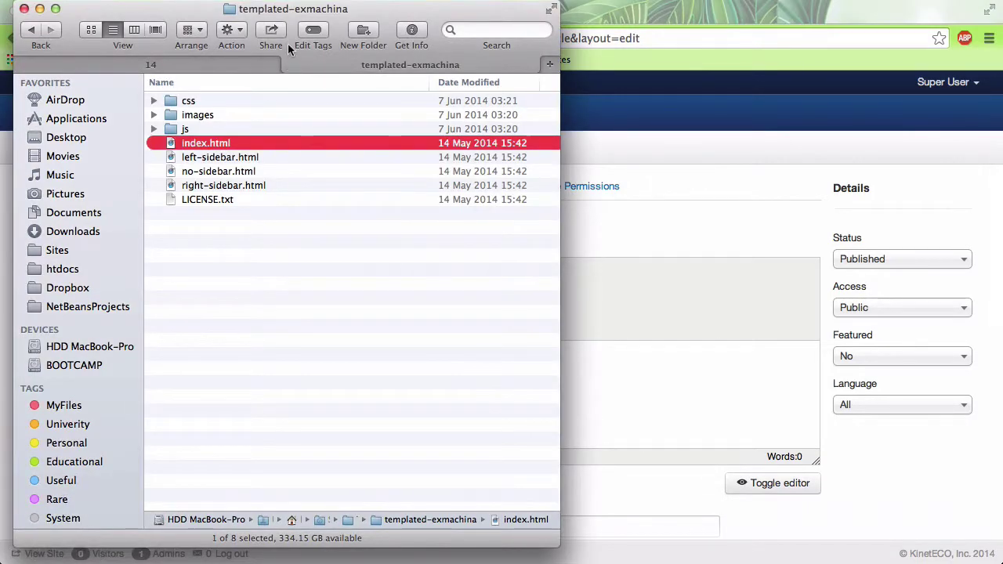
Open solar blog.txt, delete the stray character and space after 'house', and select the headline.
left_click(290, 66)
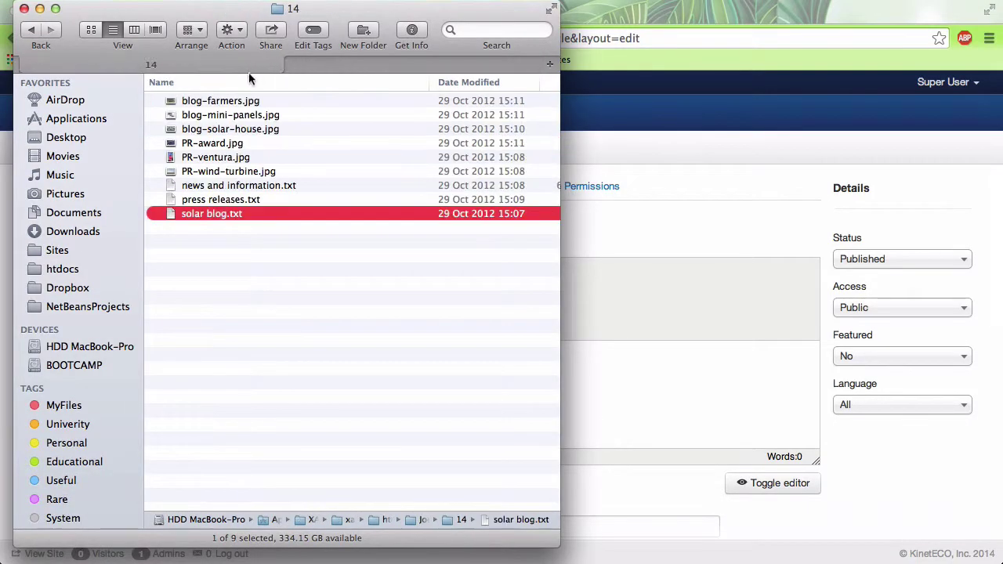
double_click(213, 208)
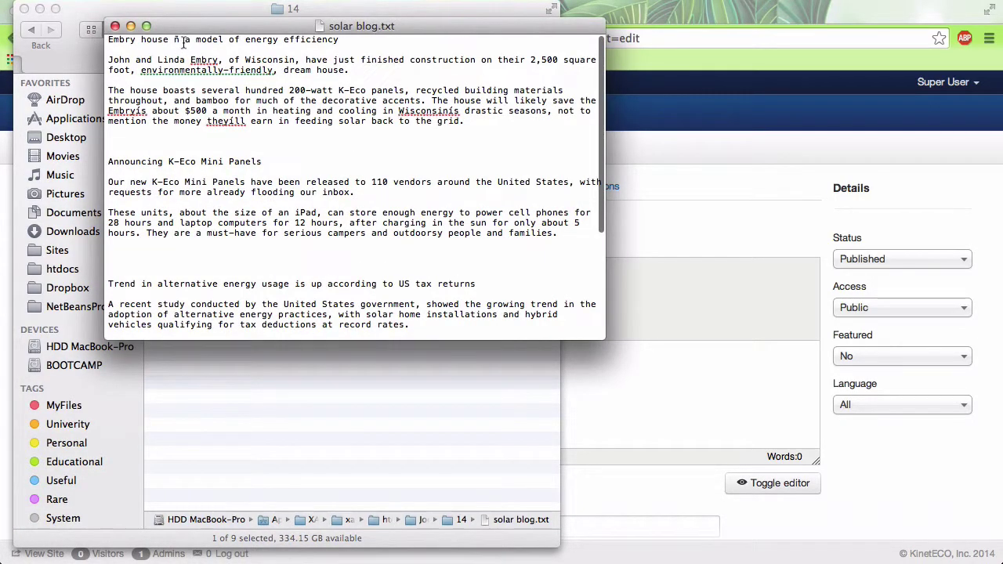
left_click(179, 40)
key("BackSpace")
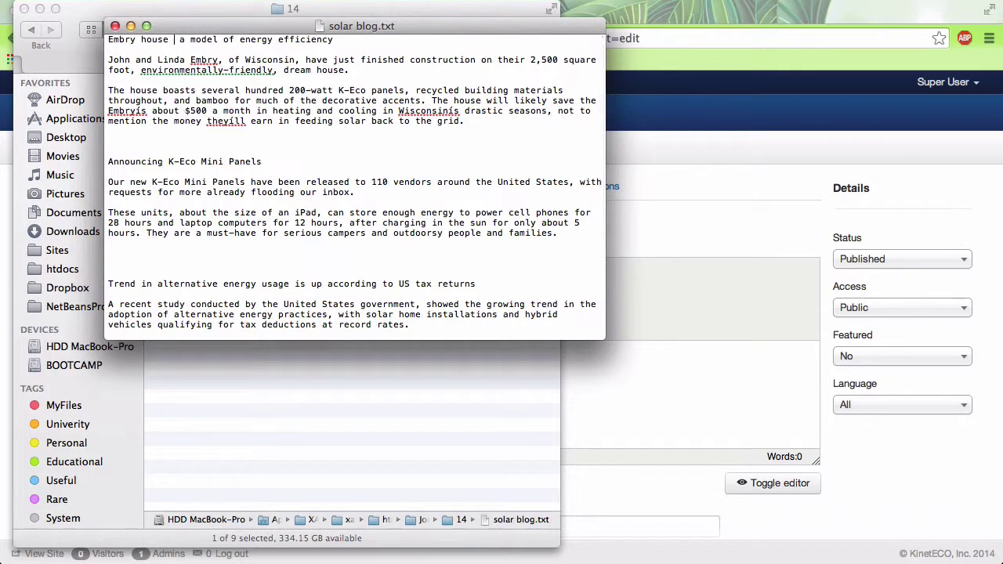
key("BackSpace")
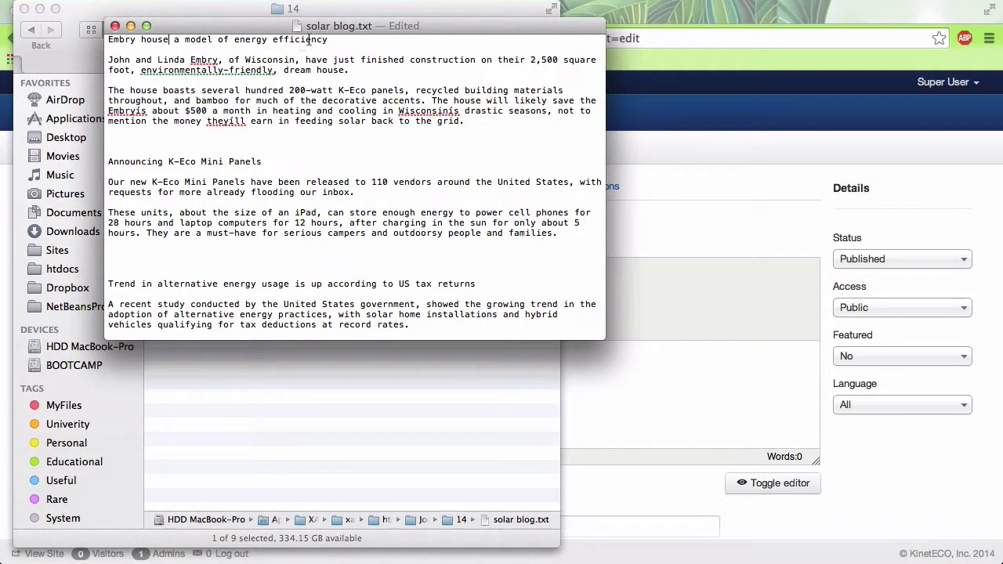
triple_click(308, 39)
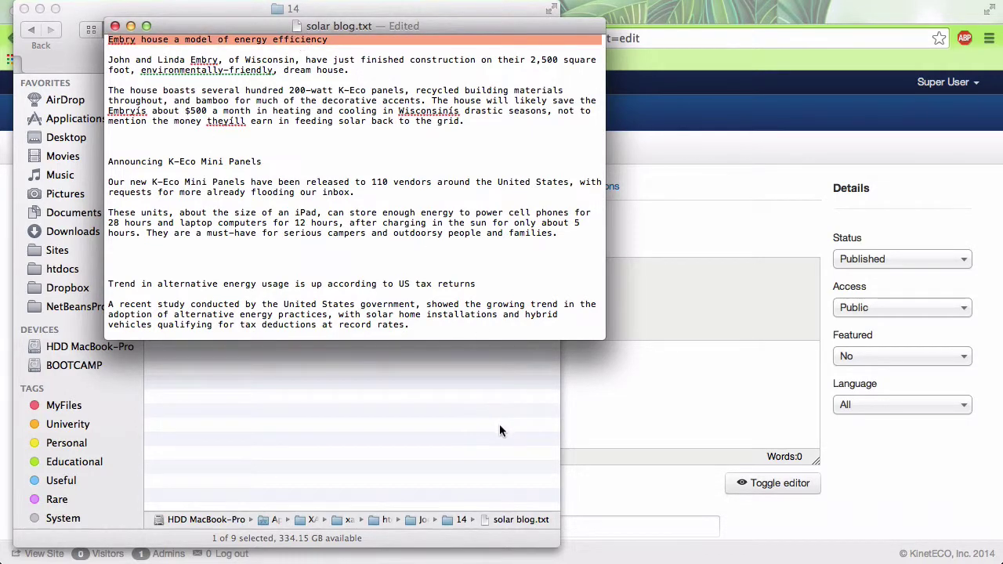
Paste 'Embry house a model of energy efficiency' into the article's Title field.
left_click(641, 413)
left_click(231, 227)
type("Embry house a model of energy efficiency")
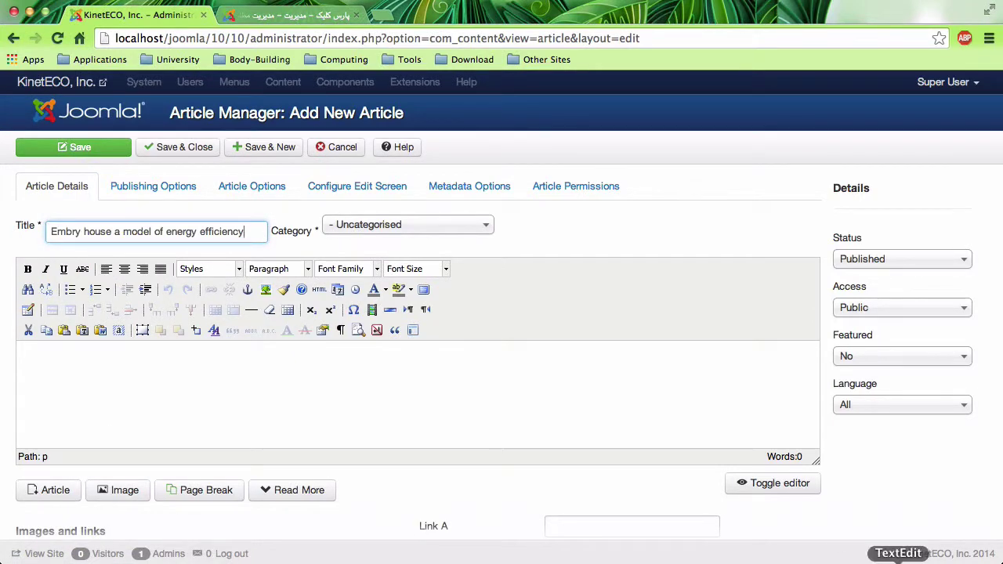
Copy the two Embry house paragraphs from solar blog.txt and paste them into the article body.
left_click(897, 558)
scroll(237, 218, "down", 5)
scroll(267, 212, "up", 2)
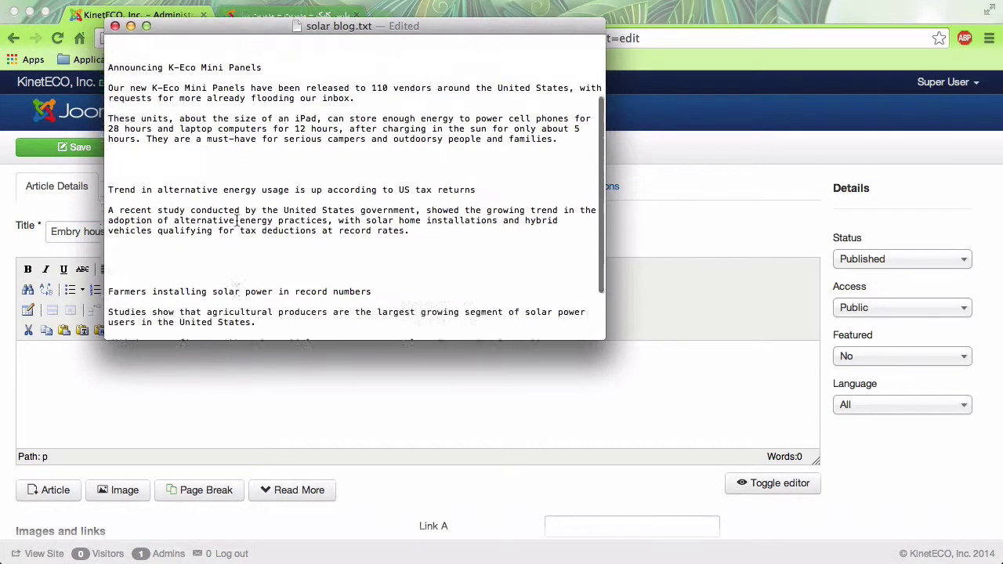
scroll(295, 204, "up", 3)
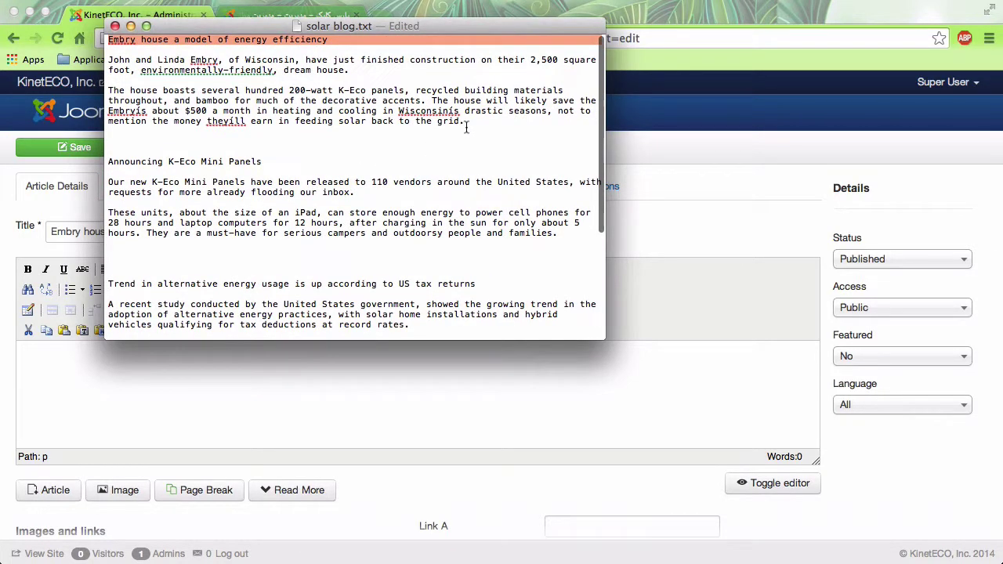
left_click_drag(466, 123, 118, 61)
key("super+c")
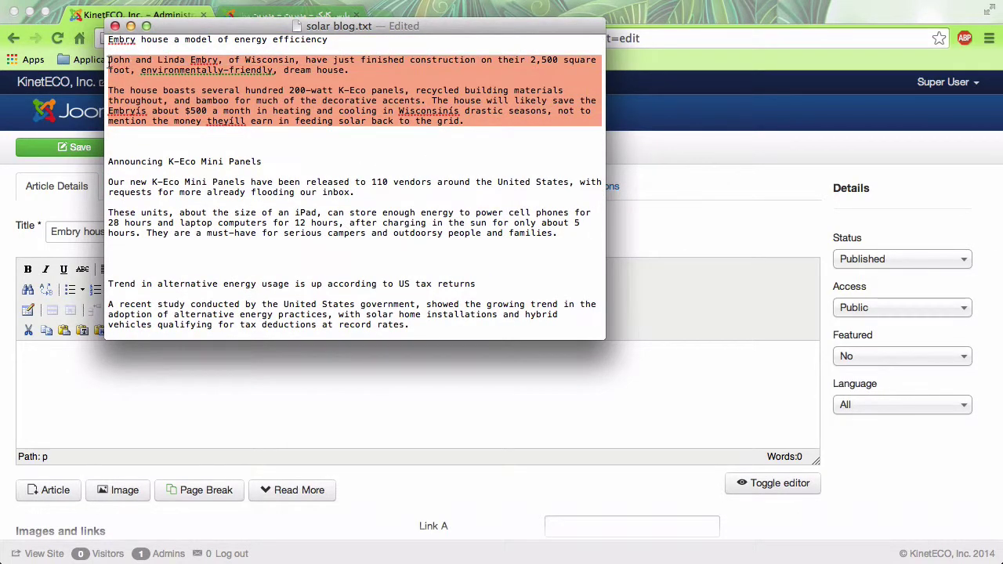
left_click(203, 363)
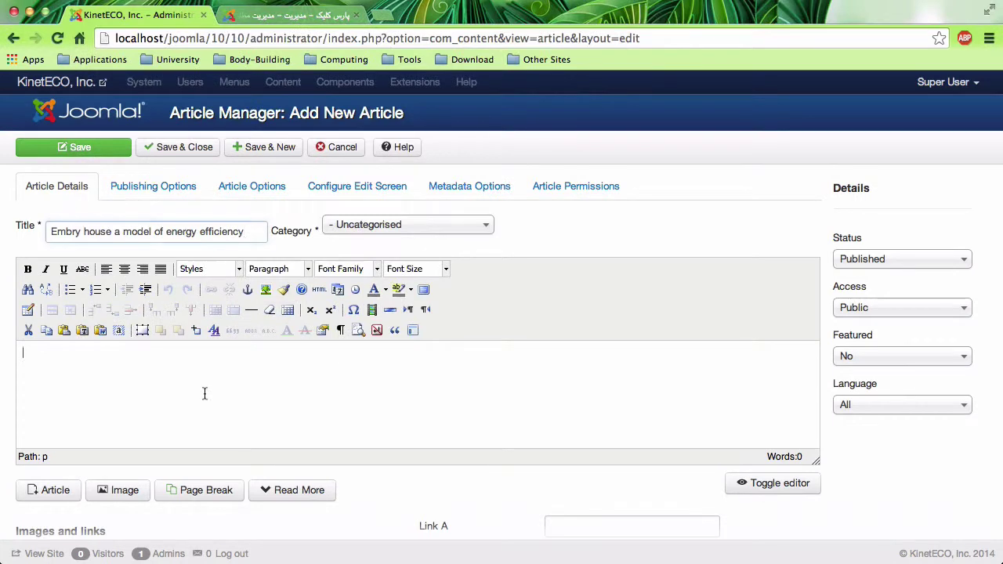
key("super+v")
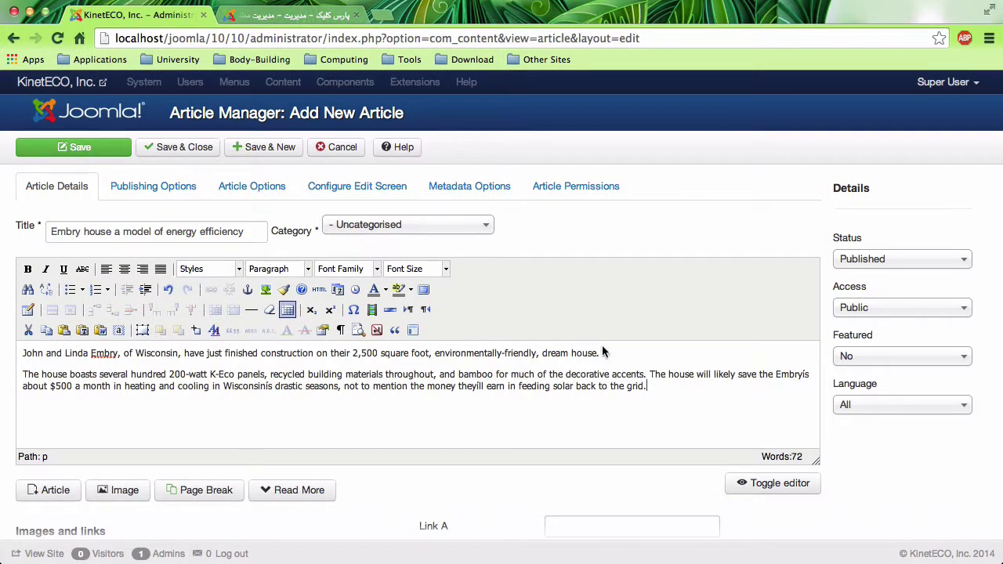
Insert a Read More break after the first paragraph and add an empty line after the last.
left_click_drag(602, 353, 22, 352)
triple_click(238, 374)
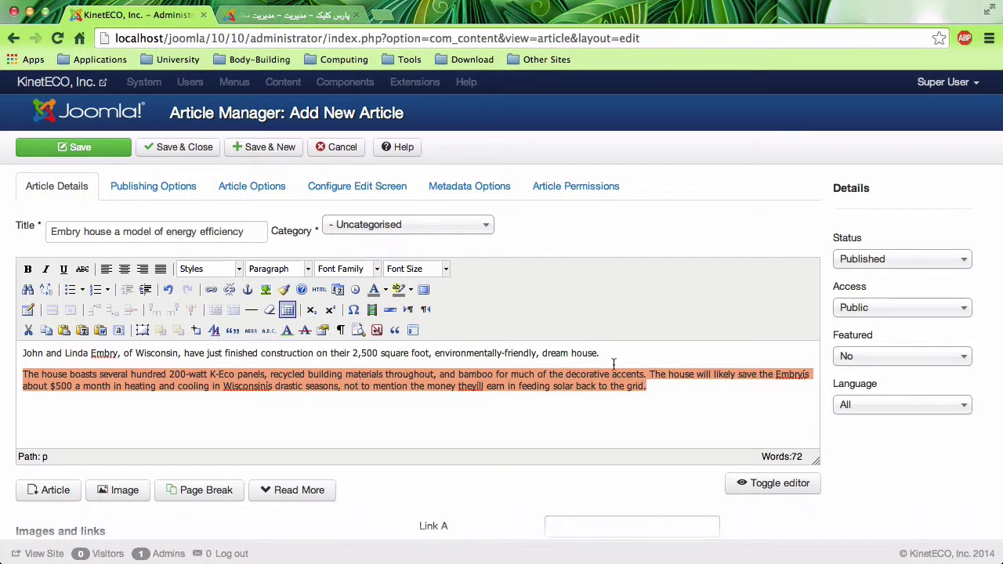
key("Left")
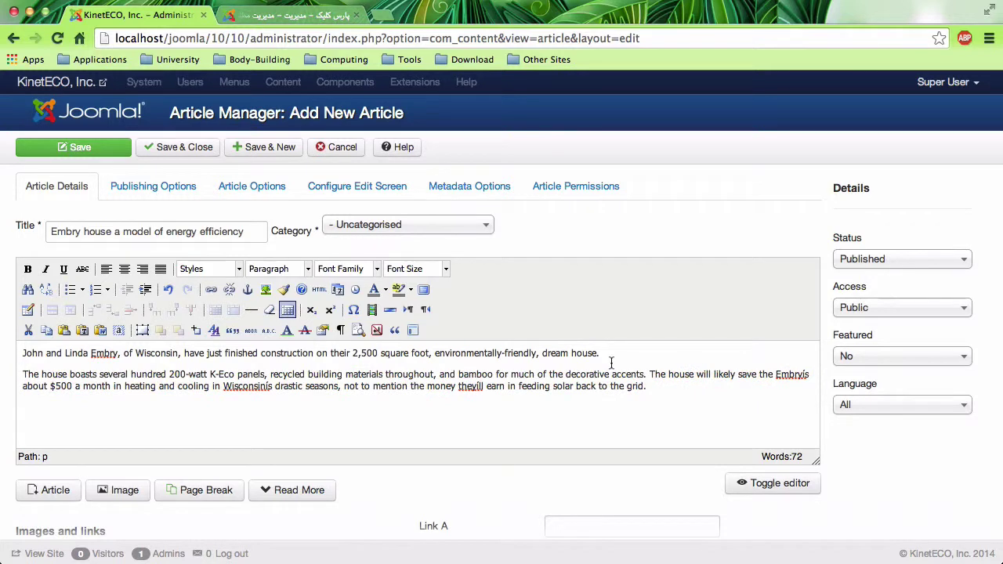
left_click(612, 358)
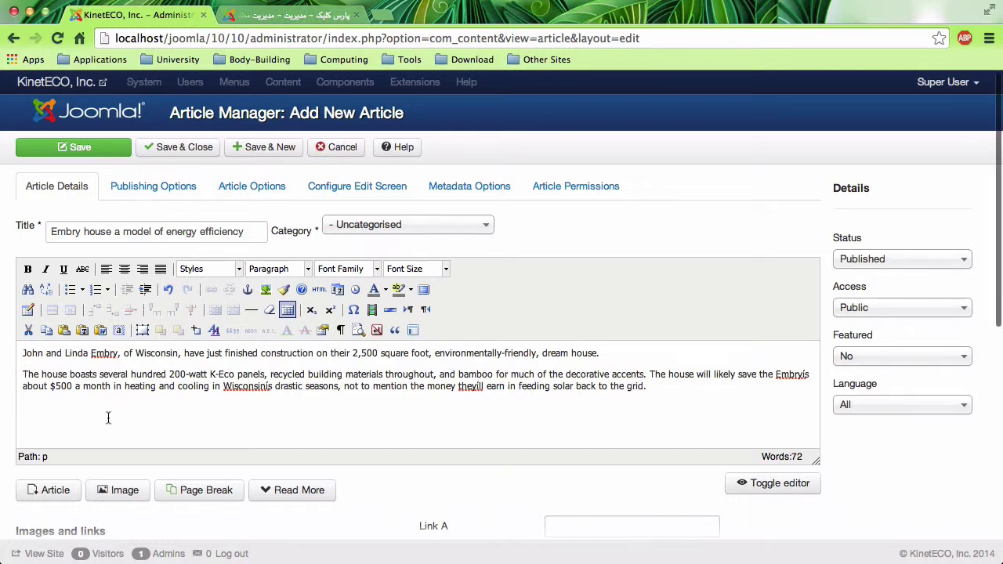
scroll(108, 418, "down", 1)
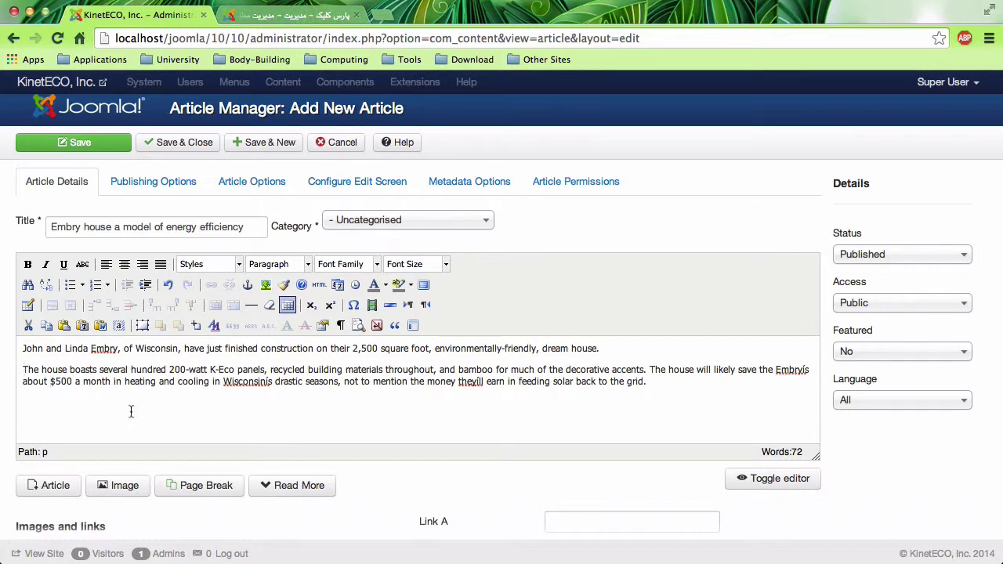
left_click(303, 487)
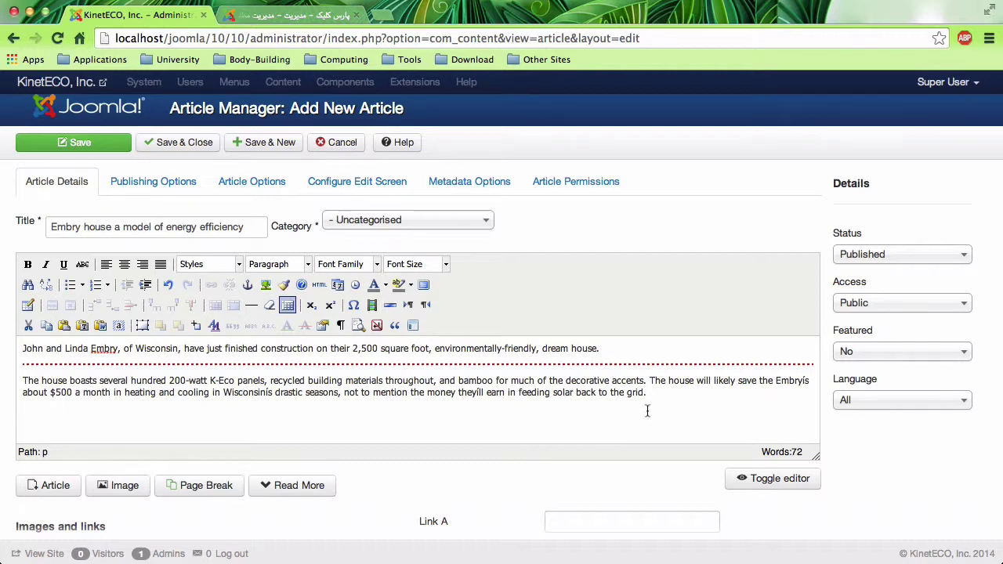
key("Return")
left_click(126, 485)
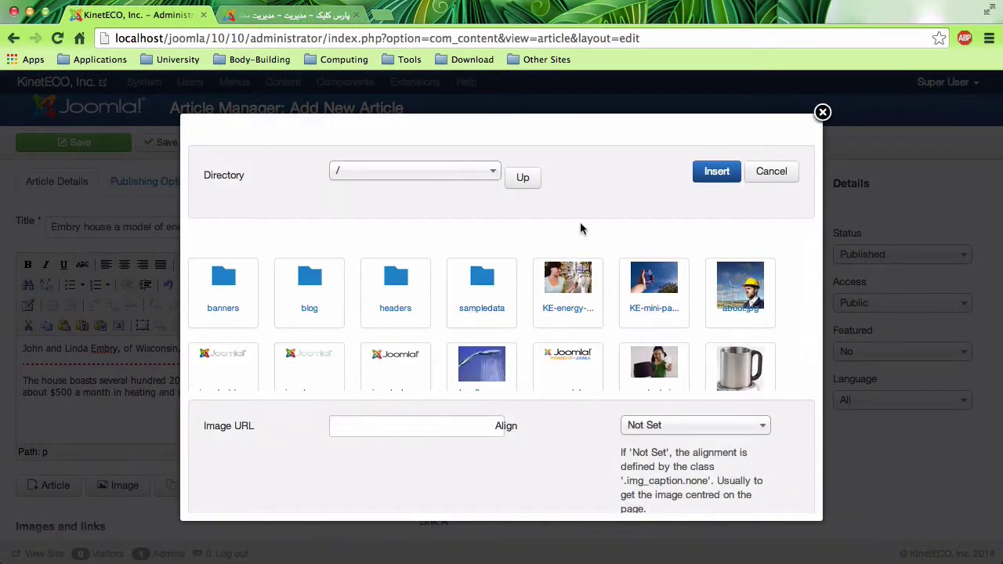
scroll(598, 209, "down", 1)
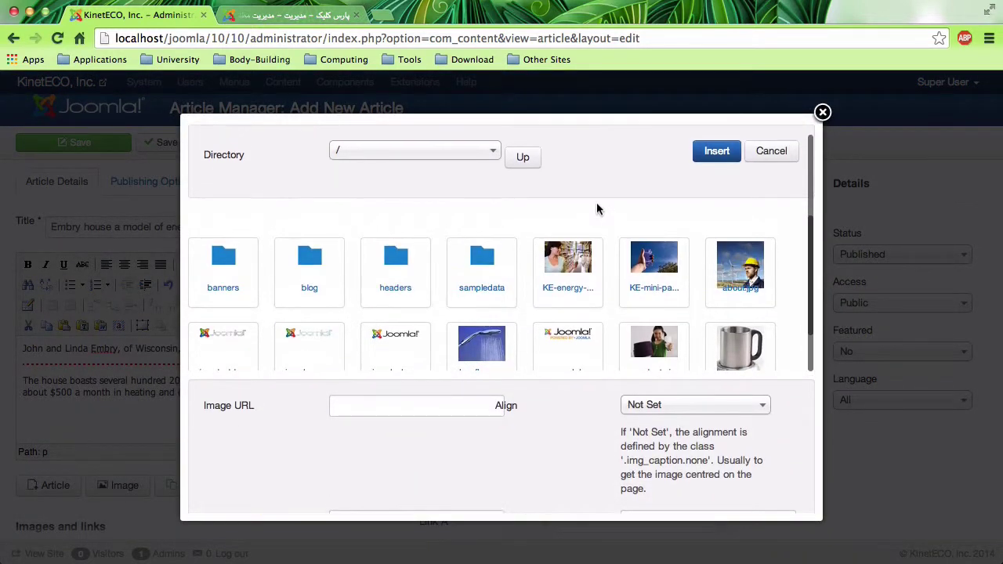
scroll(473, 394, "down", 5)
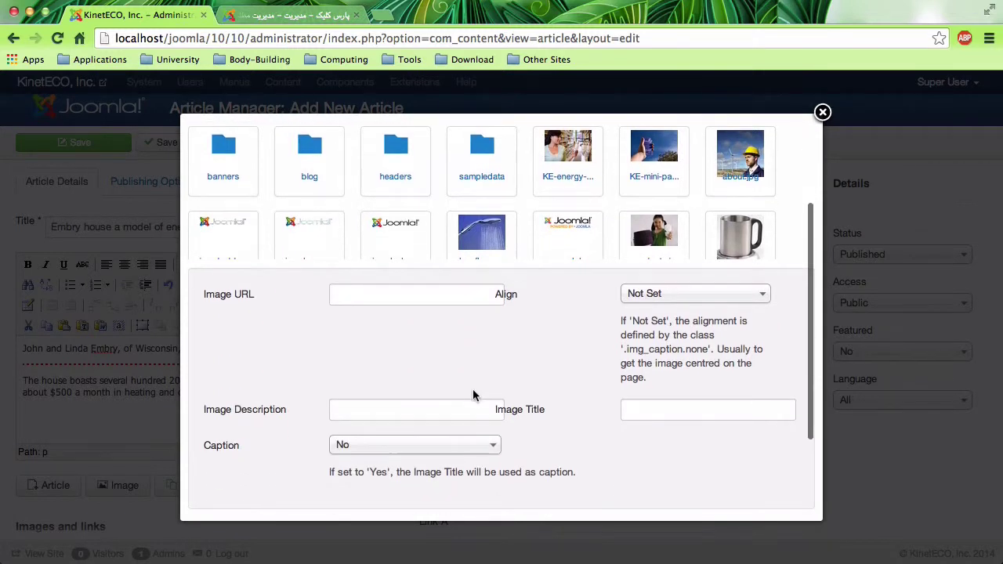
scroll(473, 394, "up", 6)
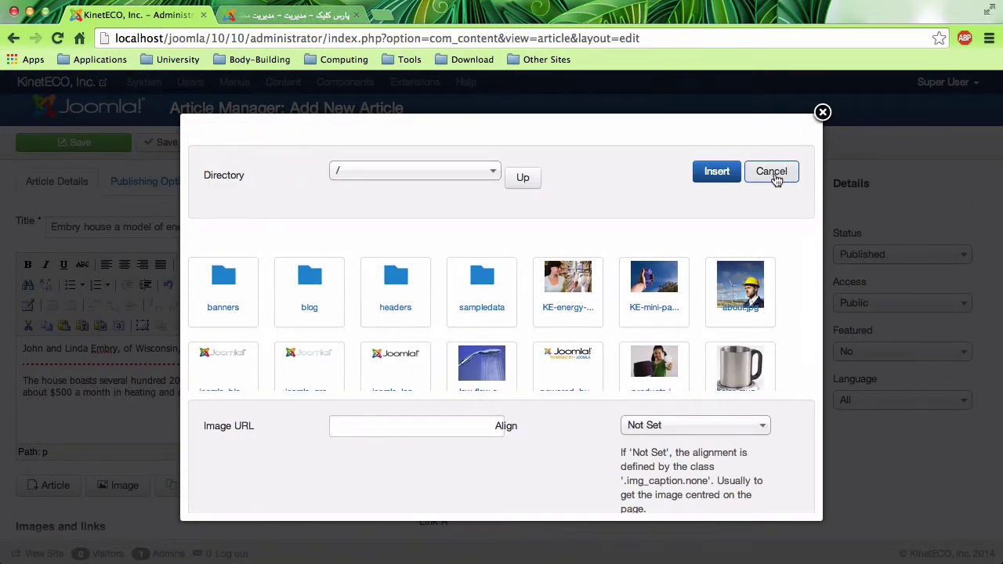
left_click(310, 296)
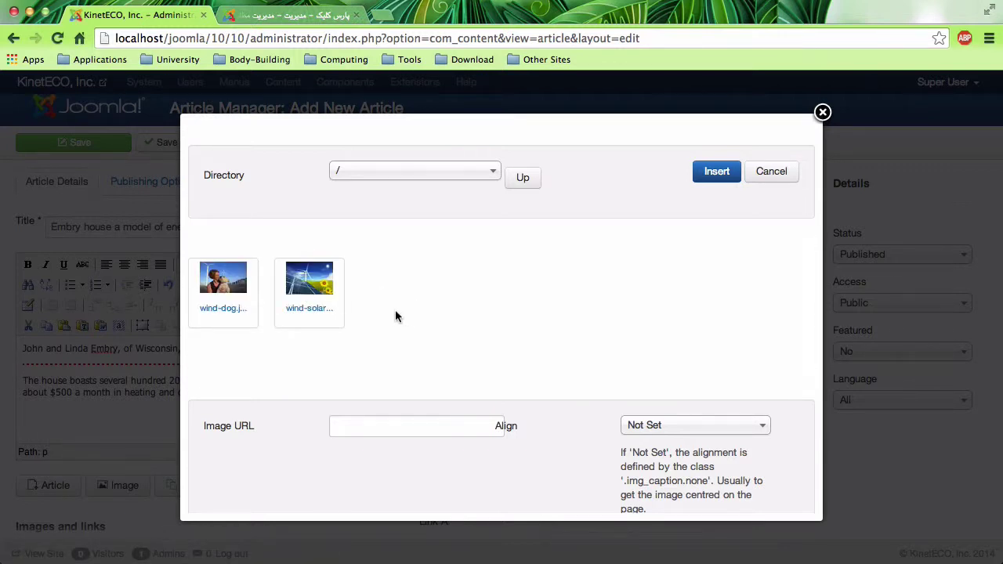
left_click(770, 176)
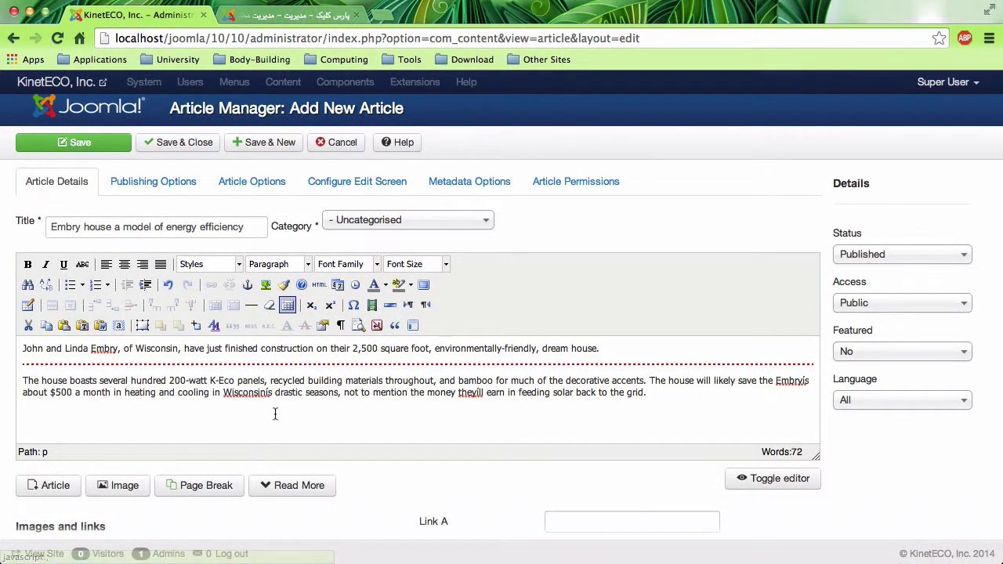
Open the Image dialog on the blog folder and scroll down to its Upload file section.
left_click(125, 486)
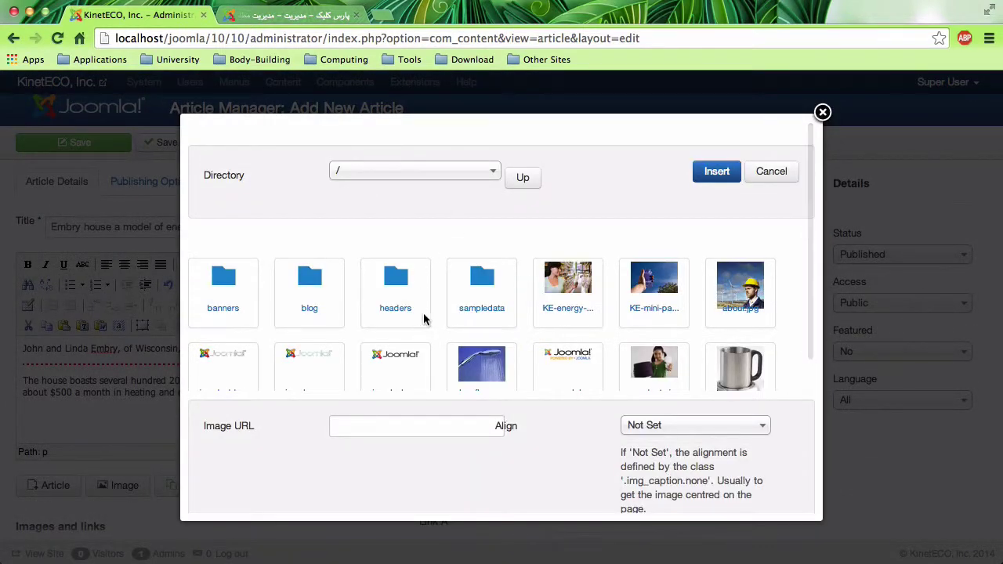
left_click(307, 284)
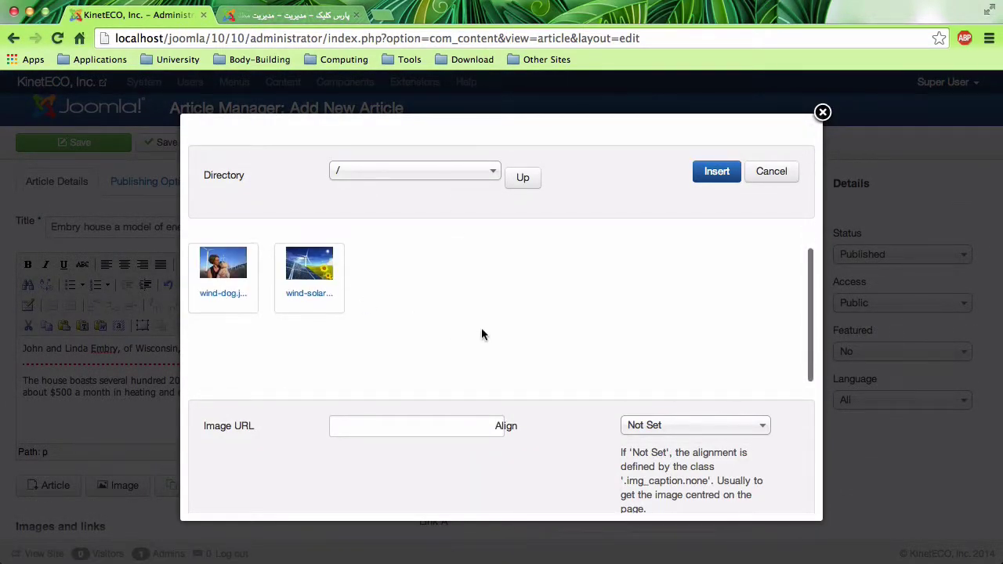
scroll(481, 329, "down", 3)
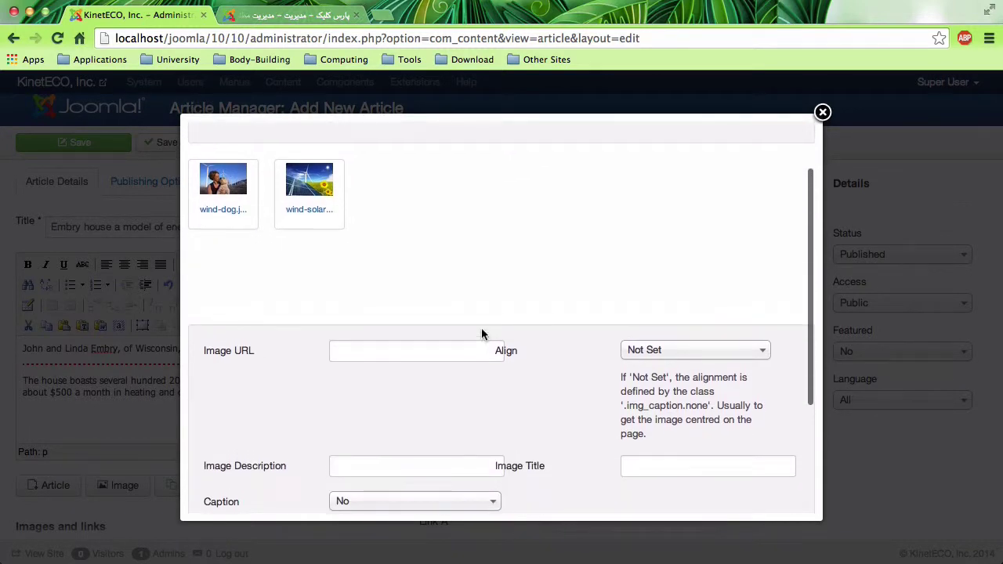
scroll(481, 329, "down", 2)
scroll(440, 439, "down", 3)
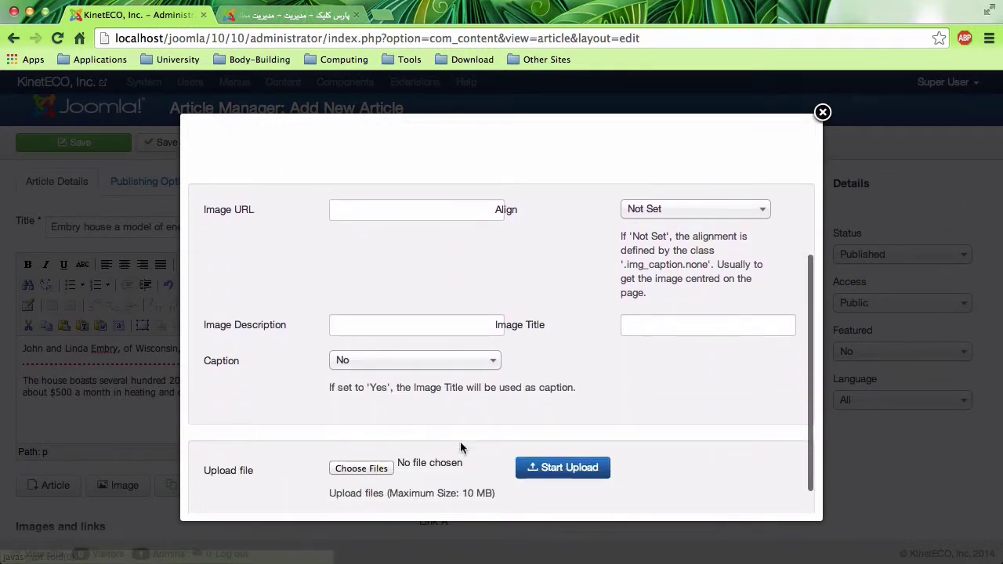
Open the upload file picker and preview about.jpg and KE-energy-bulbs.jpg in folder 13.
left_click(368, 468)
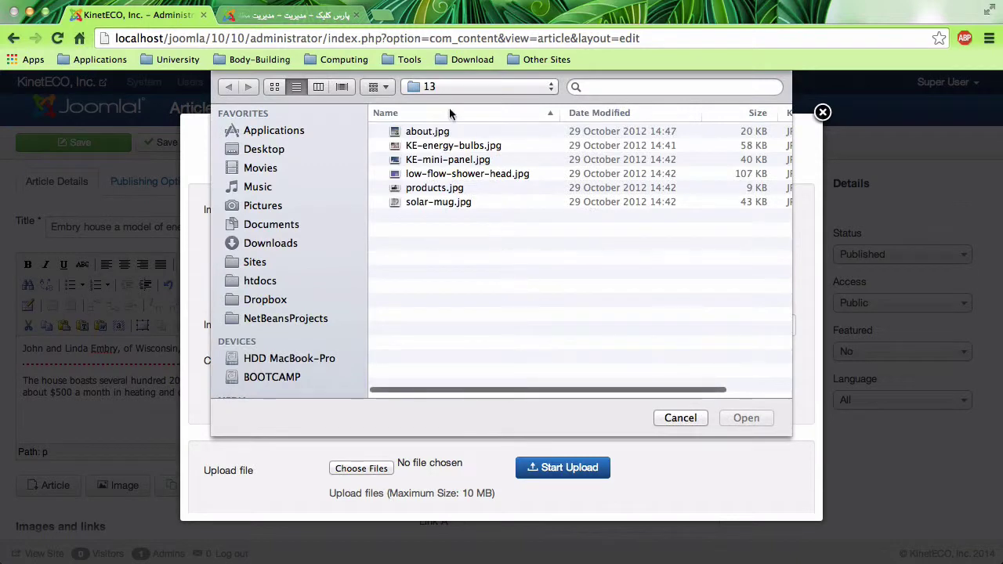
left_click(439, 135)
key("space")
key("Down")
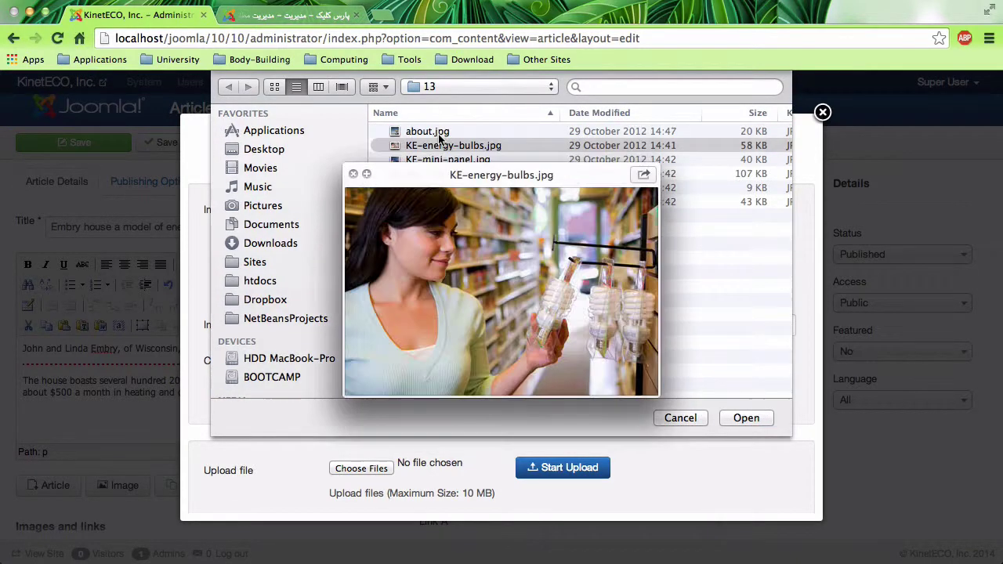
key("space")
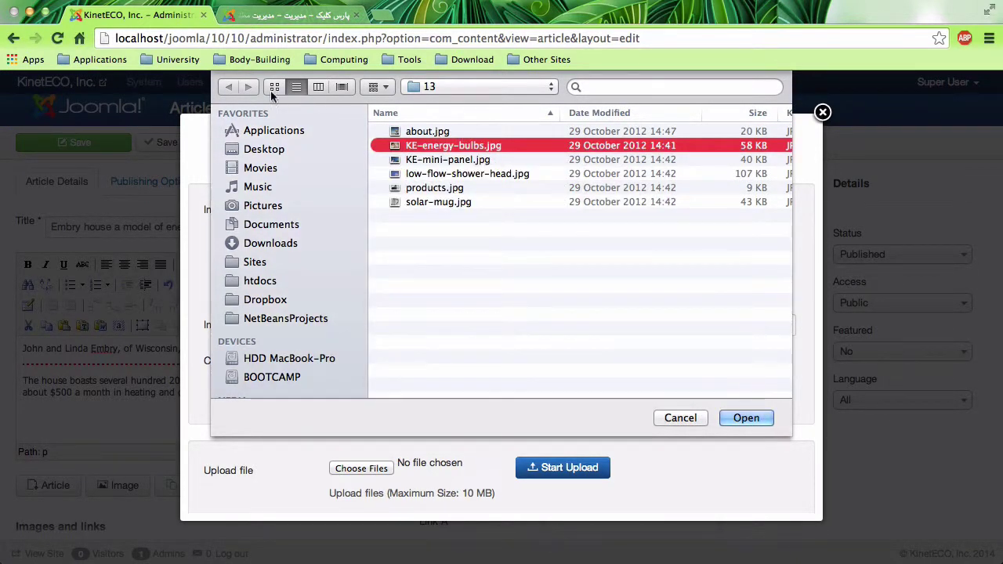
Move to folder 14, preview its images, and settle on blog-solar-house.jpg.
left_click(527, 86)
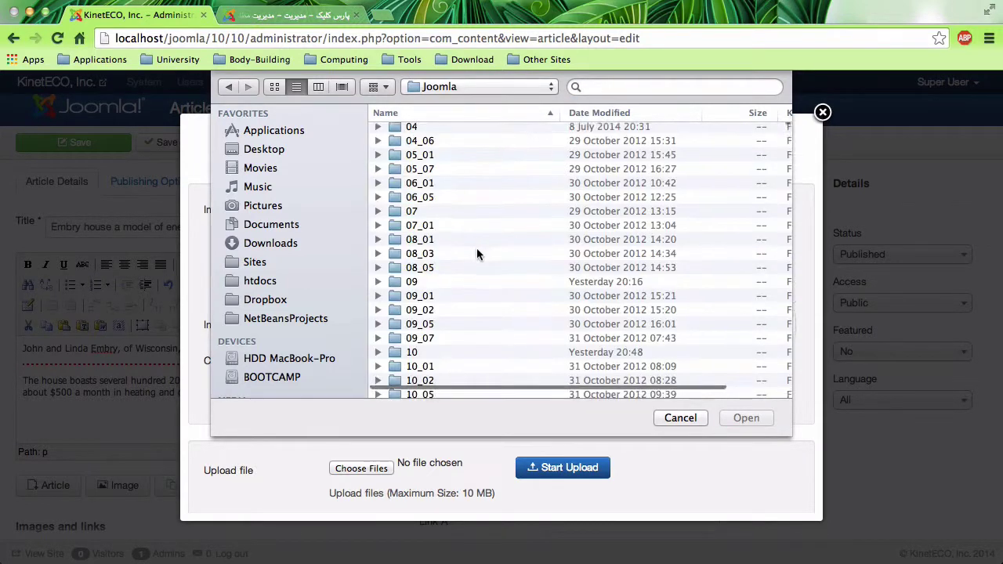
scroll(425, 376, "down", 5)
scroll(414, 381, "down", 5)
double_click(414, 380)
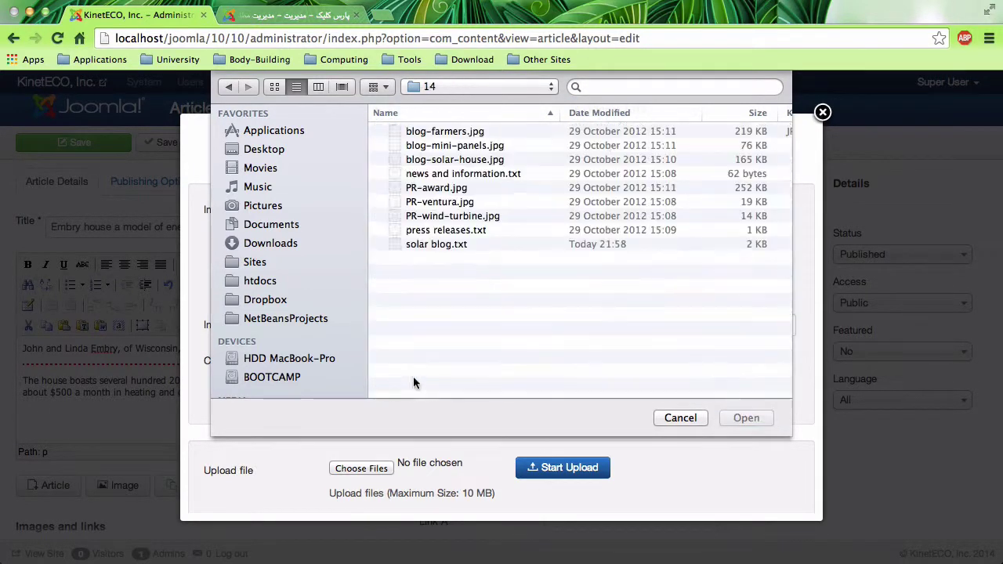
left_click(450, 130)
key("space")
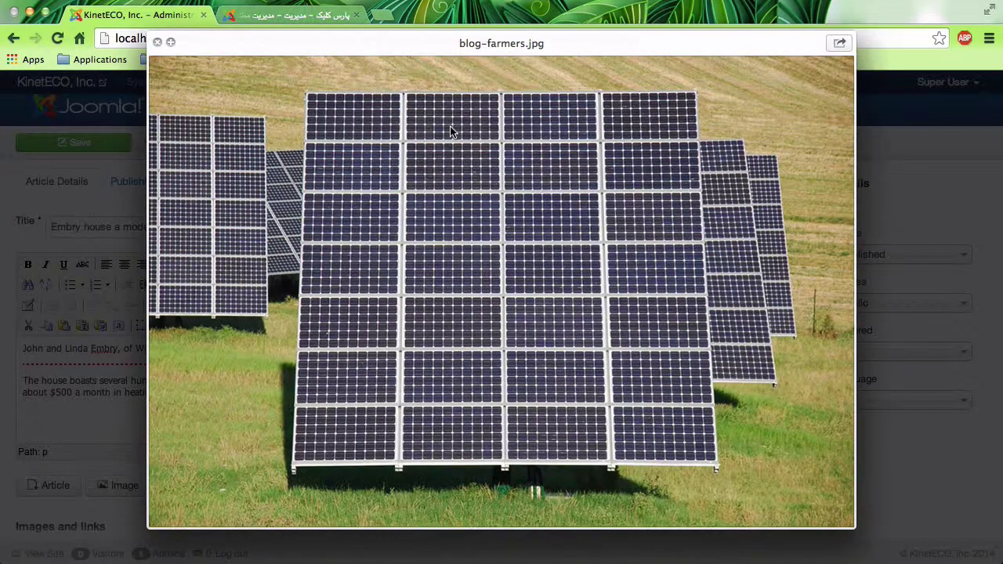
key("Down")
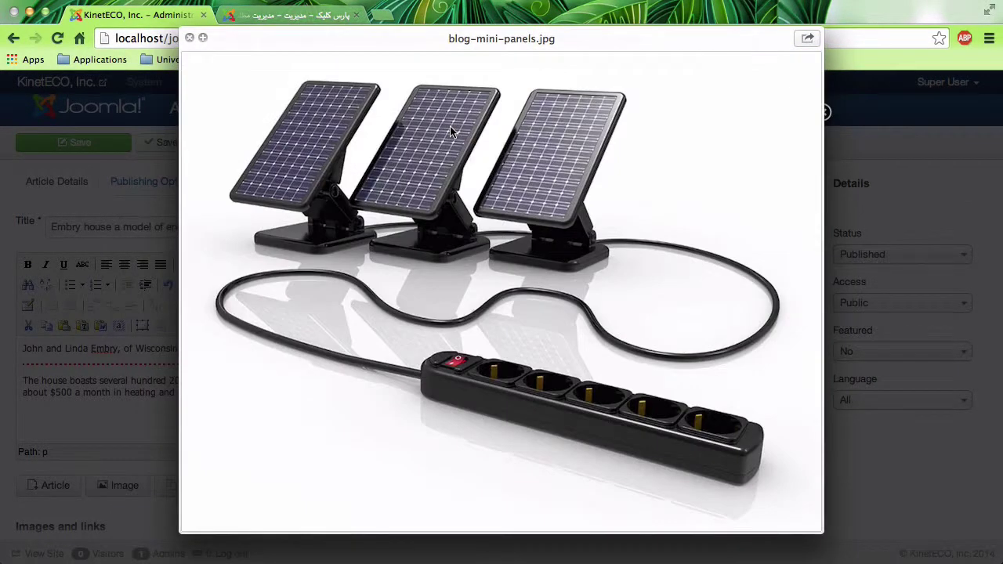
key("Down")
key("Down")
key("Up")
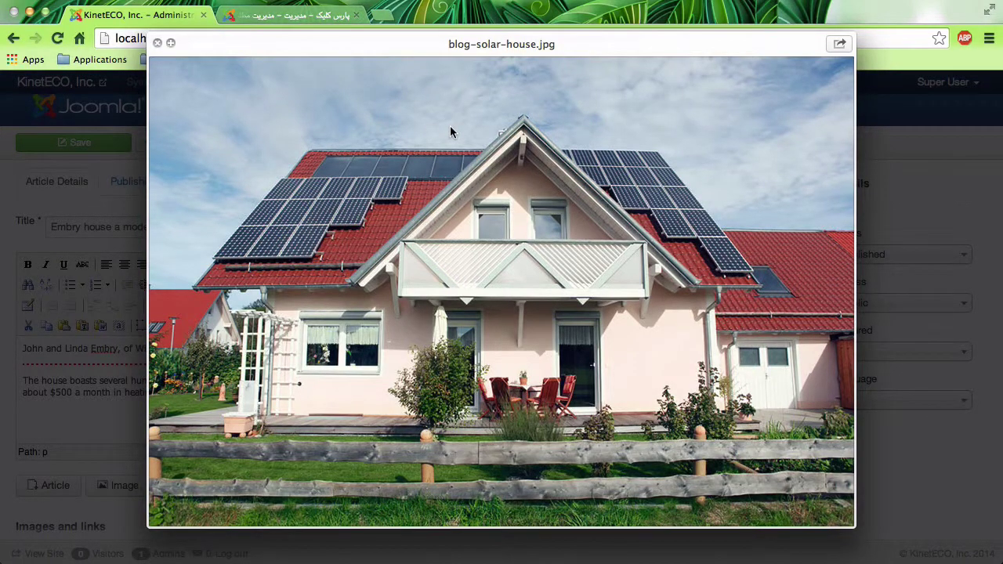
key("space")
Confirm blog-solar-house.jpg as the upload file and leave image alignment Not Set.
left_click(745, 420)
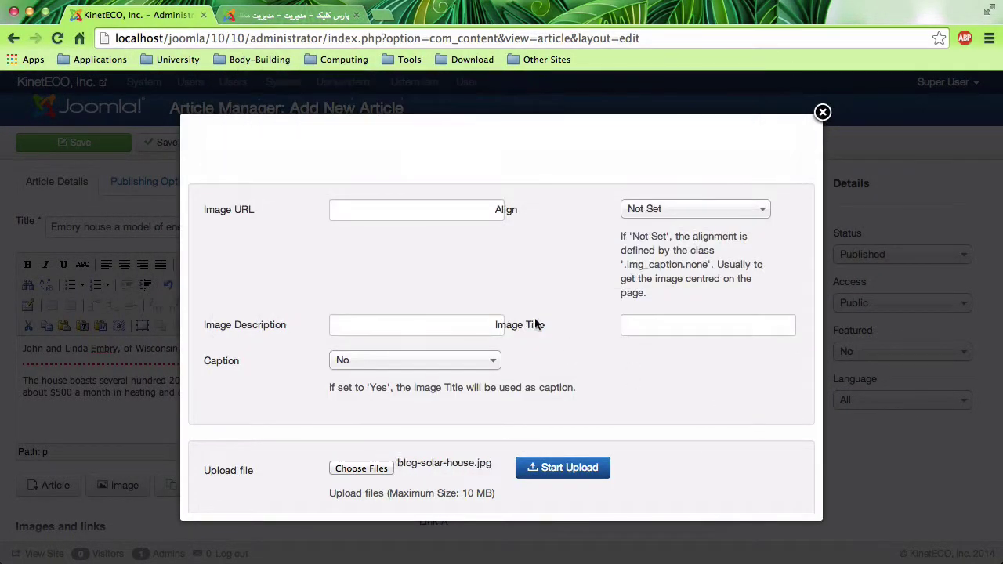
left_click(437, 208)
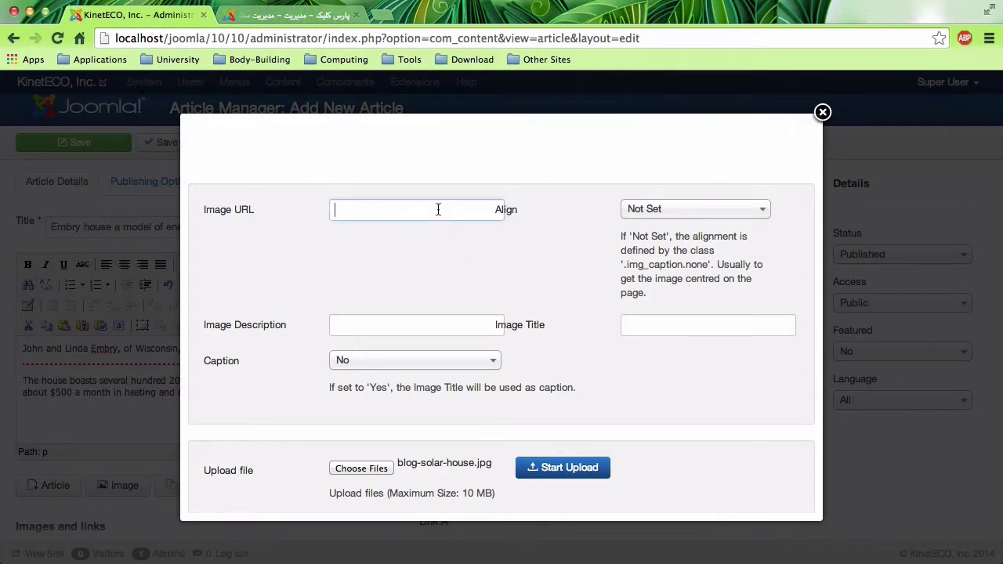
left_click(657, 208)
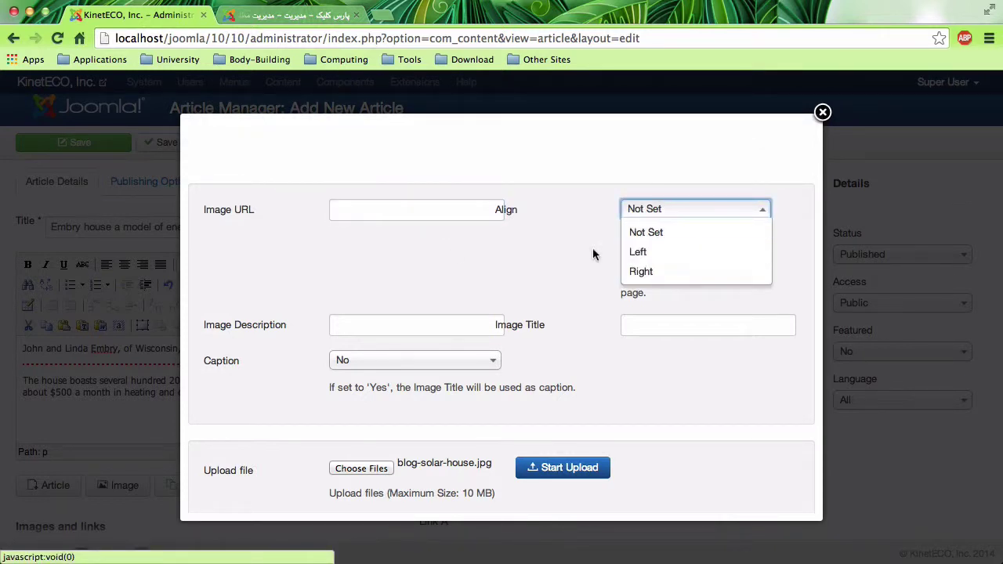
left_click(553, 254)
Set image description and title to 'Blog Solar House' and upload the photo.
left_click(418, 329)
type("Blog Solar House")
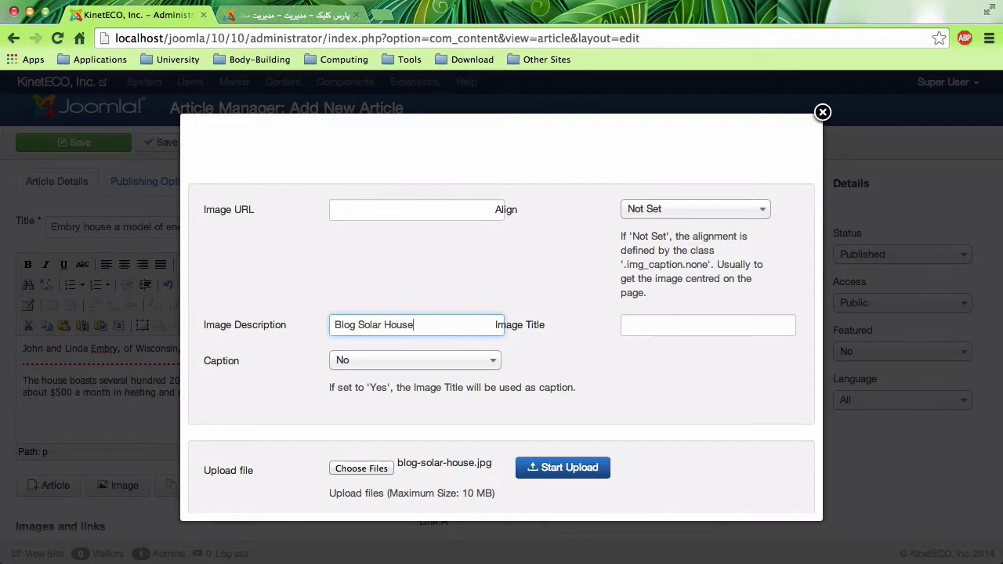
triple_click(383, 324)
key("ctrl+c")
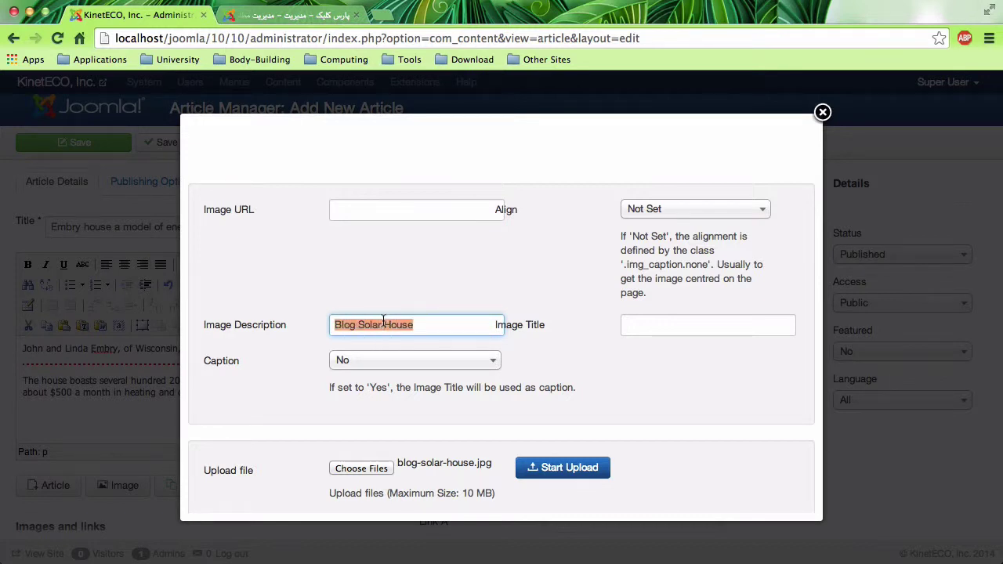
left_click(643, 322)
key("ctrl+v")
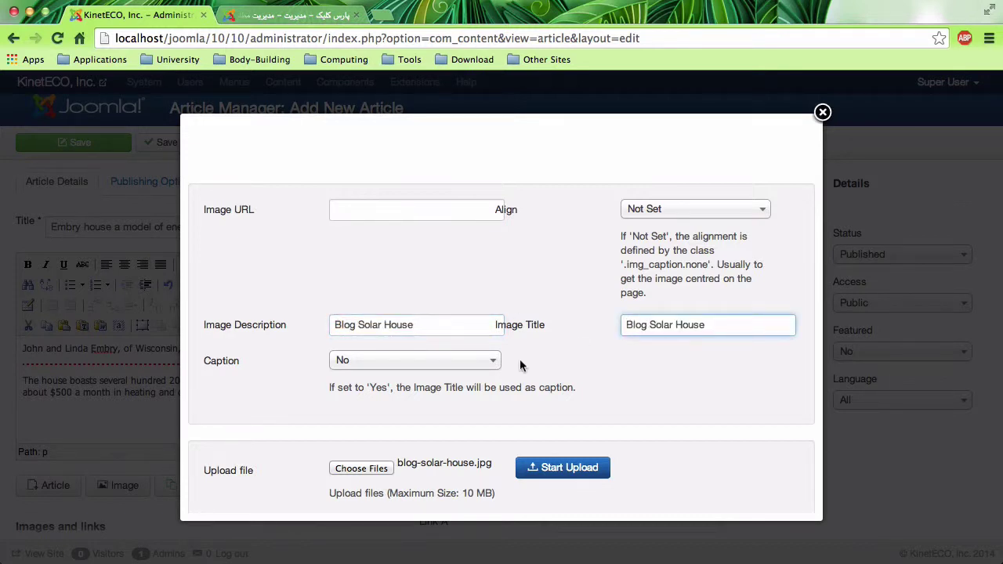
scroll(520, 366, "up", 4)
scroll(520, 360, "down", 5)
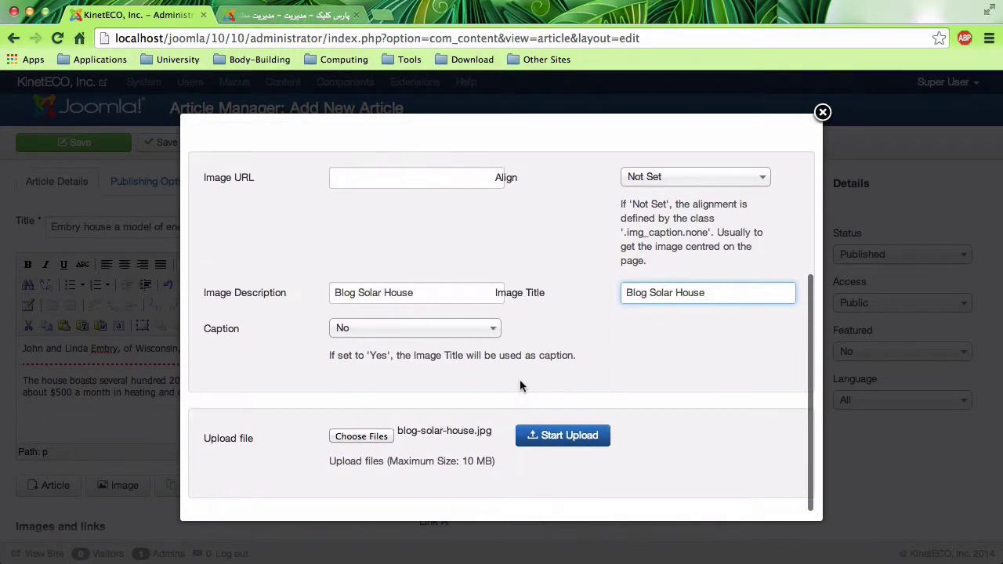
left_click(544, 437)
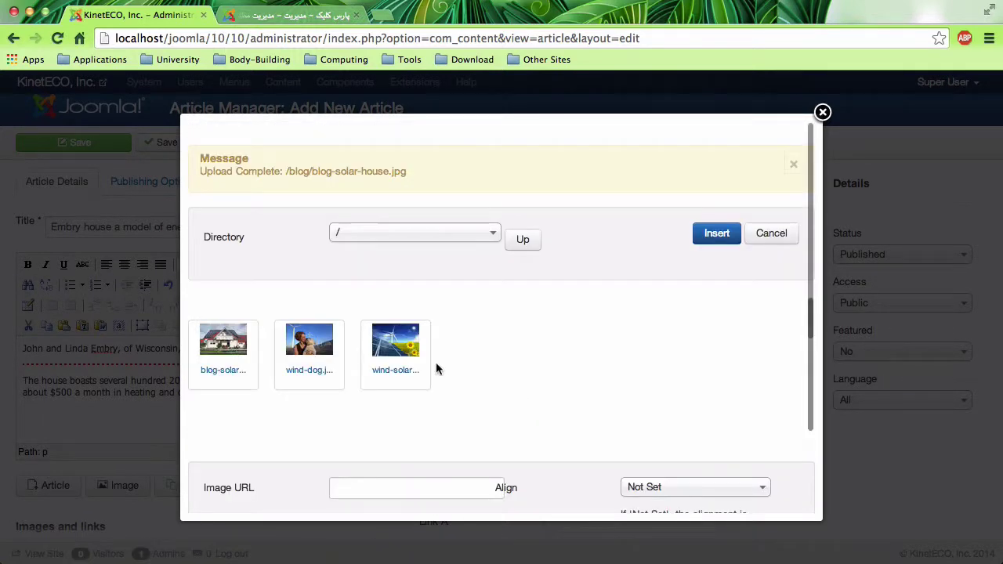
Select the uploaded solar-house photo and enter 'Blog Solar House' as image description and title.
left_click(224, 341)
scroll(477, 335, "down", 3)
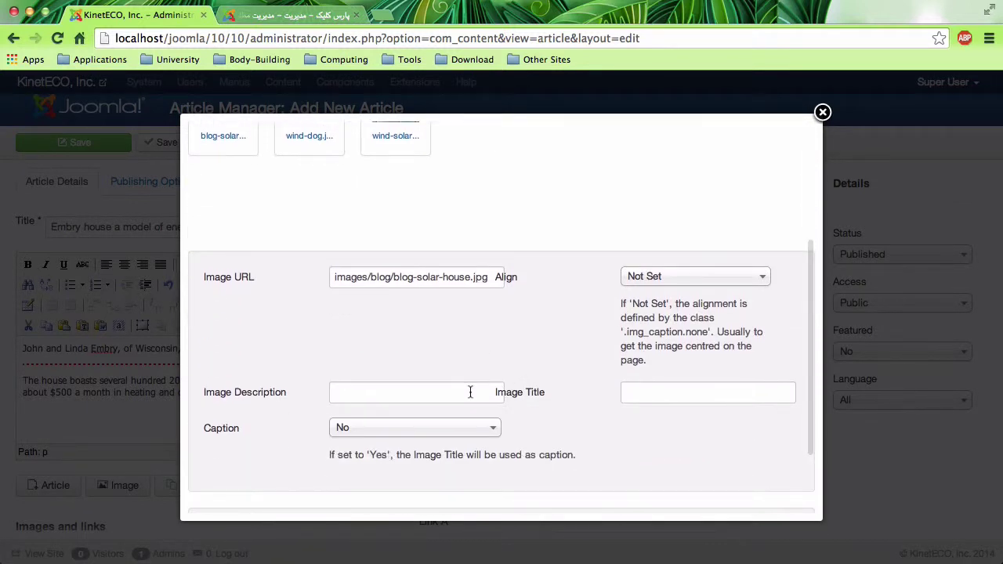
left_click(470, 392)
type("Blog Solar House")
left_click(657, 394)
type("Blog Solar House")
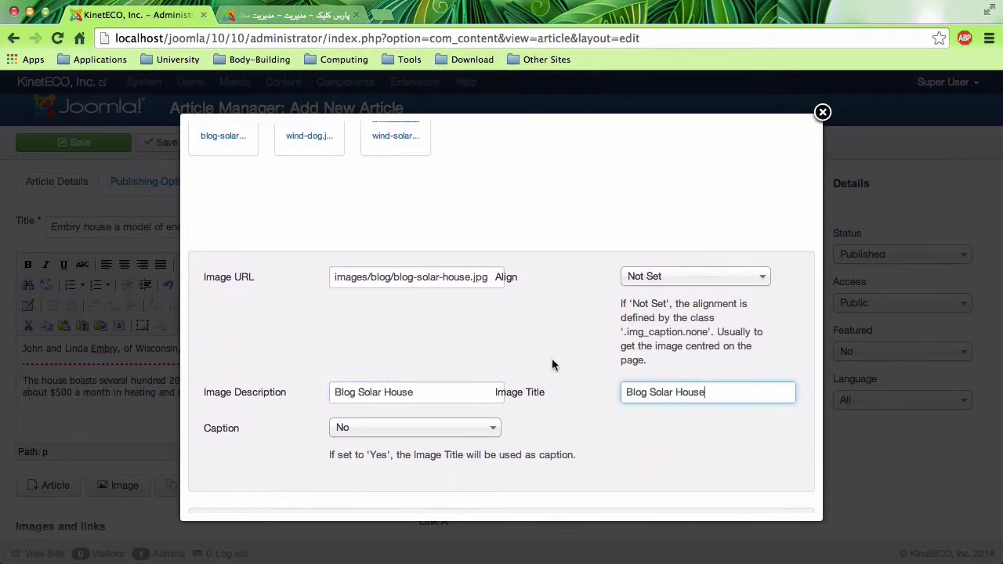
Reselect the /blog/blog-solar-house.jpg thumbnail so it fills the Image URL.
scroll(552, 358, "down", 1)
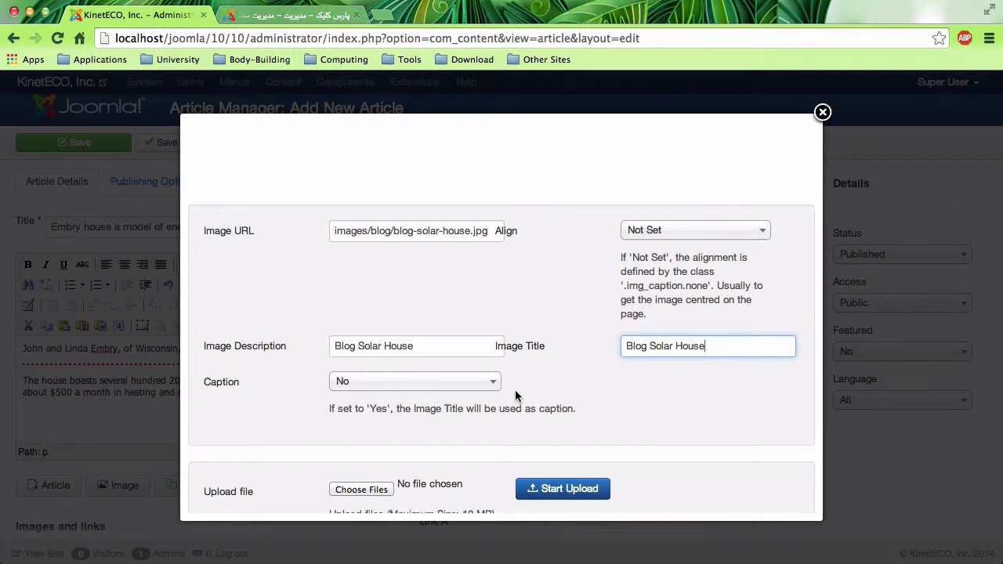
scroll(515, 397, "up", 2)
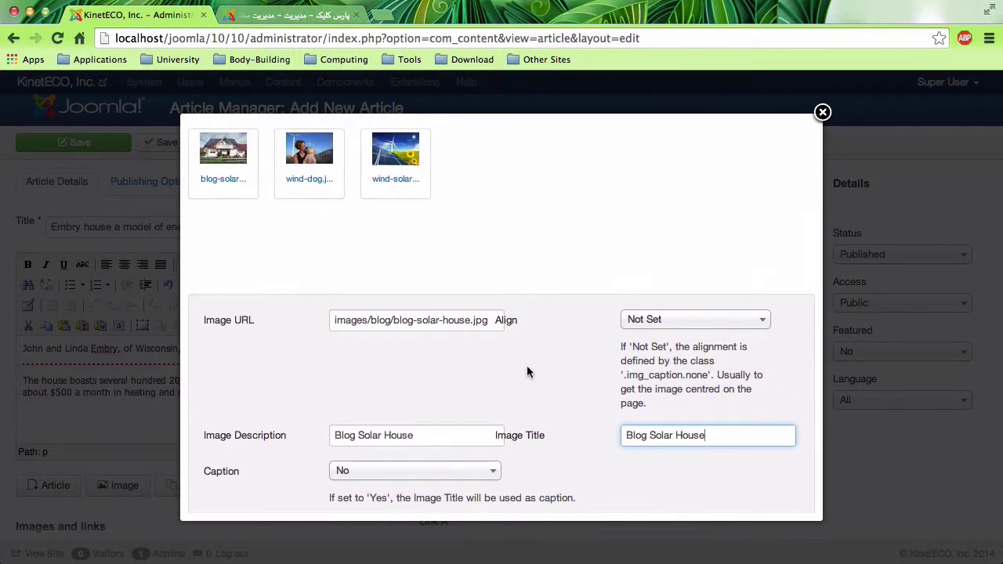
scroll(528, 362, "down", 2)
scroll(528, 362, "down", 1)
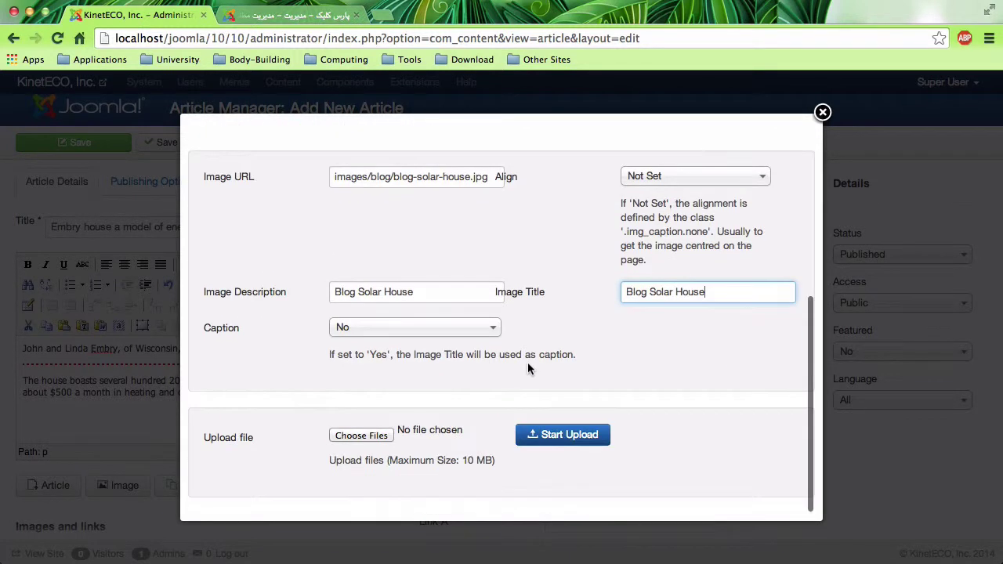
scroll(528, 362, "up", 2)
scroll(527, 362, "up", 2)
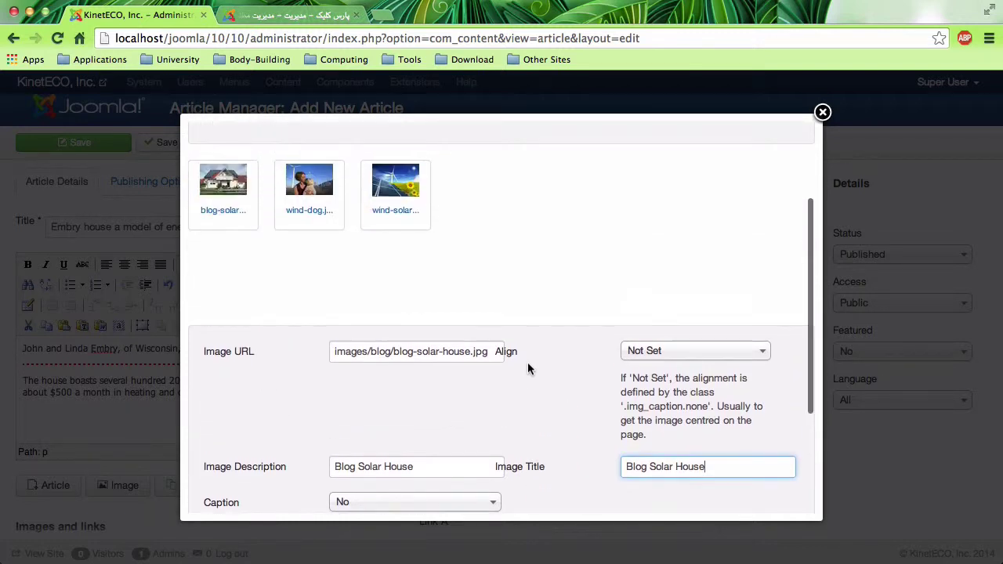
scroll(527, 362, "up", 1)
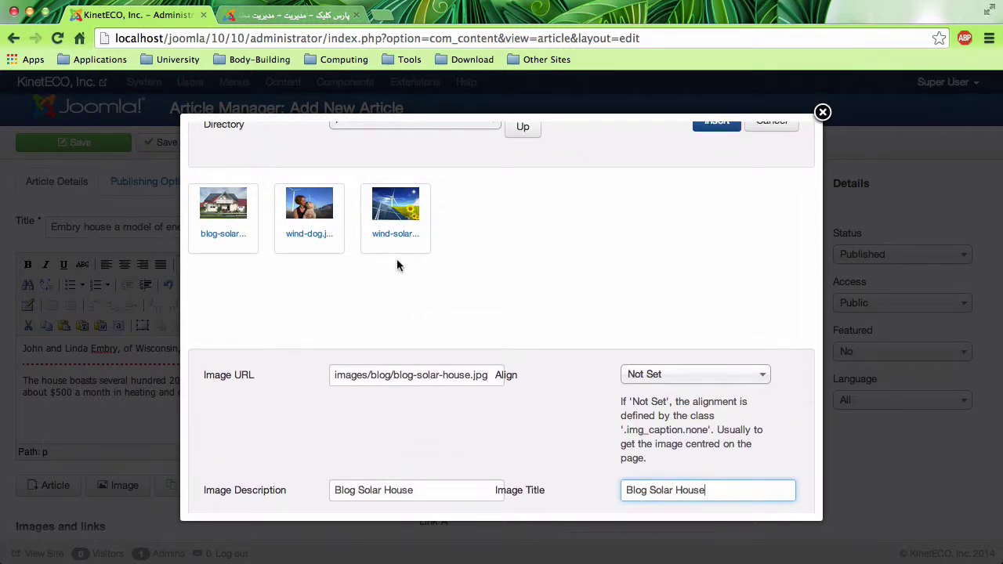
left_click(232, 216)
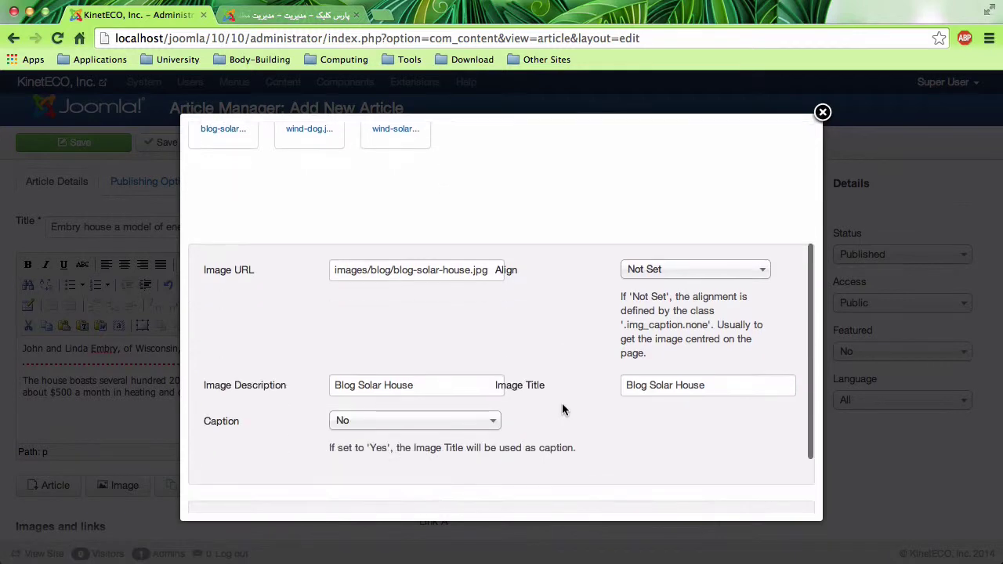
scroll(562, 403, "down", 1)
scroll(620, 403, "up", 2)
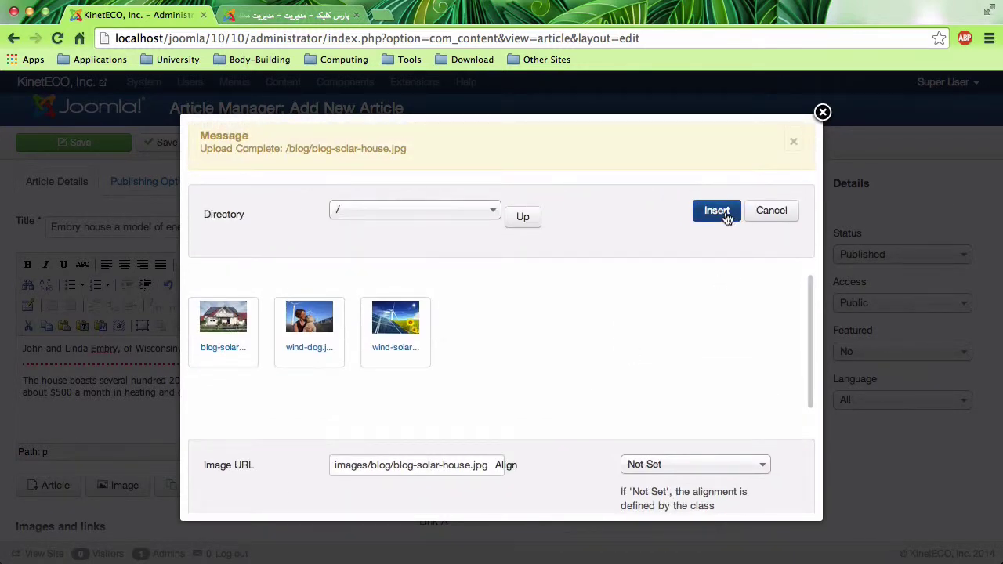
Insert blog-solar-house.jpg into the article body, check it, and Save & Close the article.
left_click(716, 212)
scroll(449, 384, "down", 1)
scroll(449, 383, "down", 3)
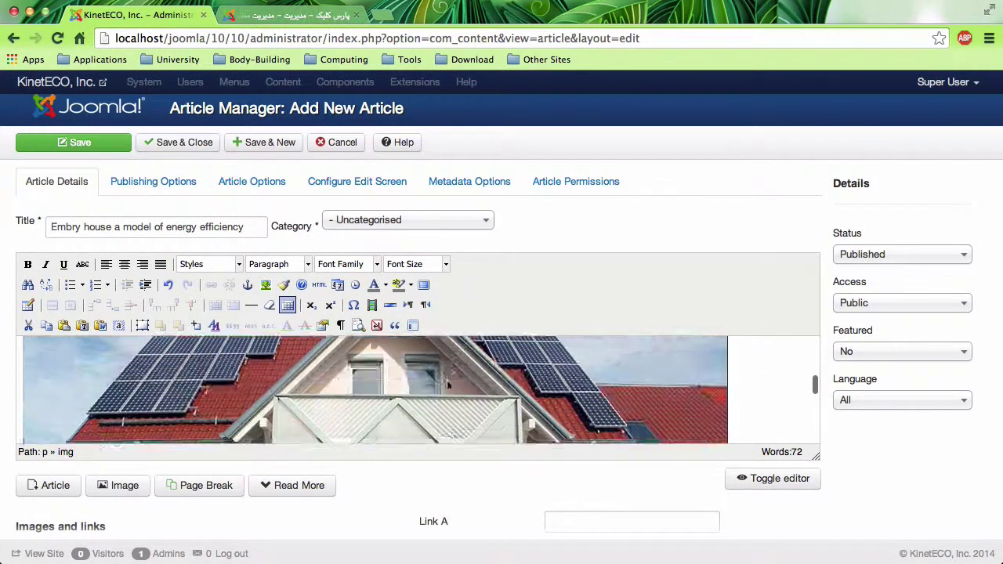
scroll(449, 384, "down", 3)
scroll(447, 384, "down", 3)
scroll(447, 384, "down", 3)
scroll(447, 384, "up", 5)
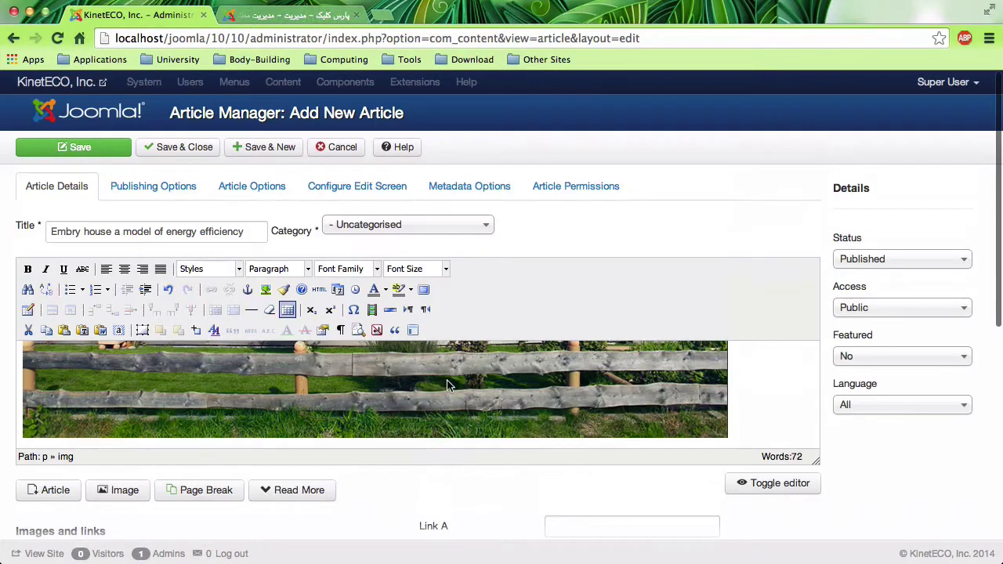
left_click(180, 146)
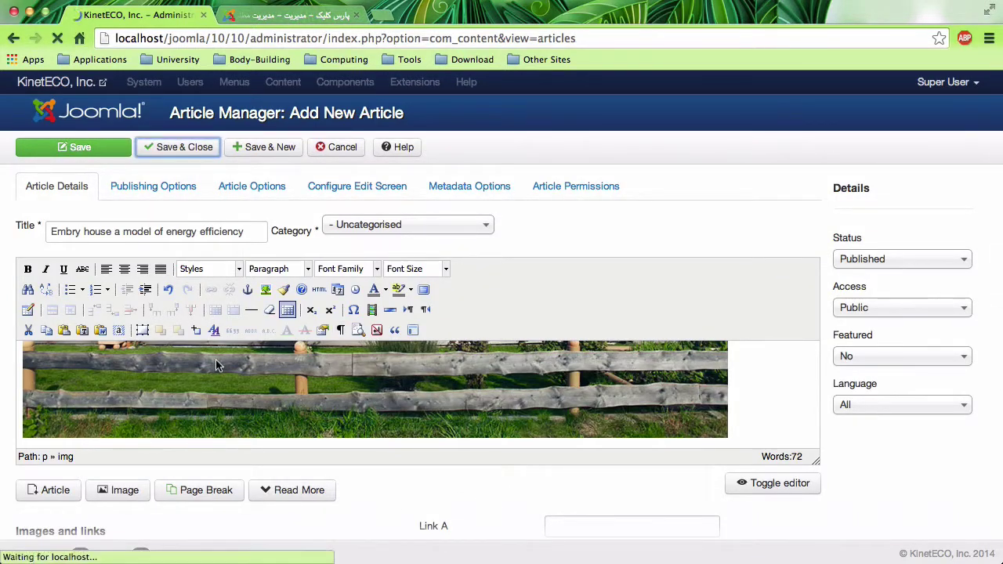